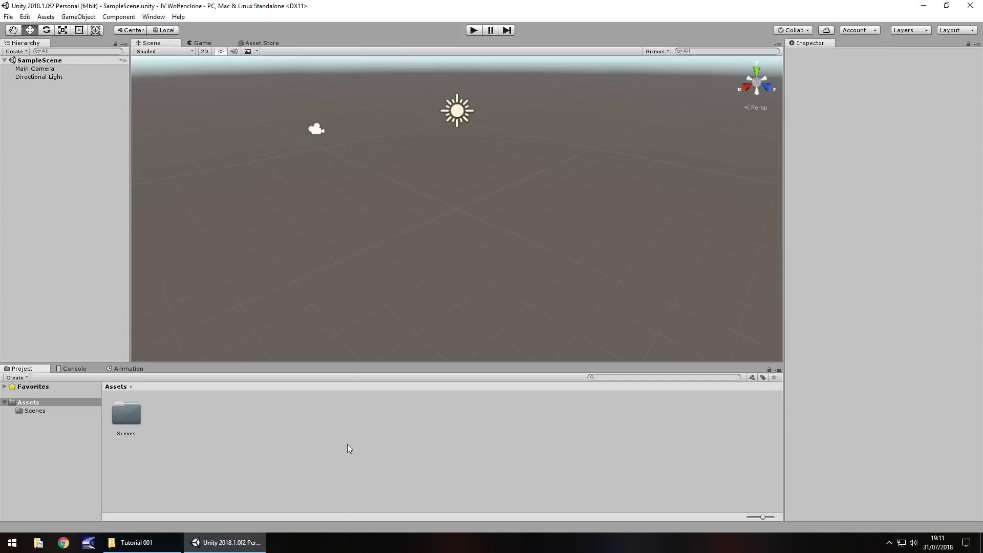
View the Unity installer screenshot from the Tutorial 001 folder, then return to the Unity editor
click(162, 542)
double_click(112, 89)
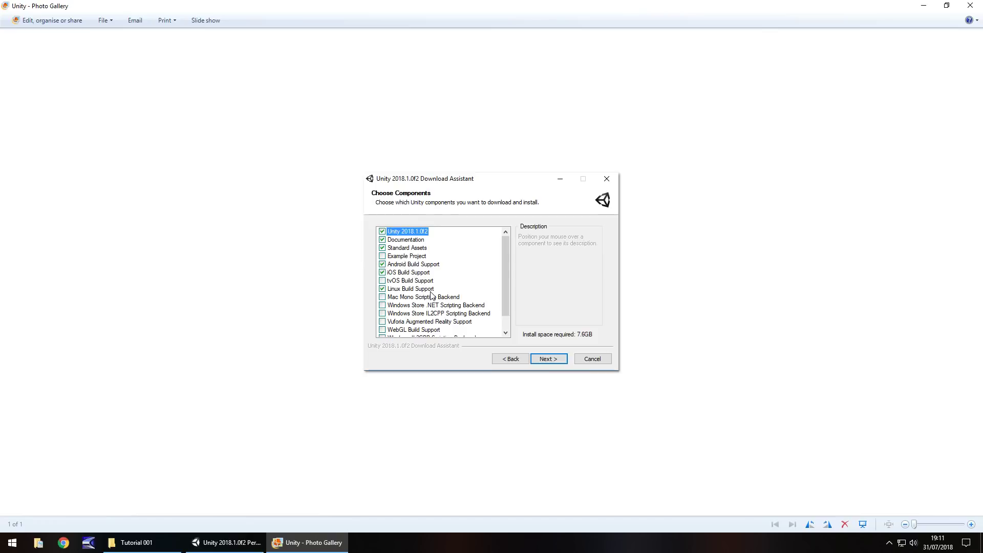
click(970, 5)
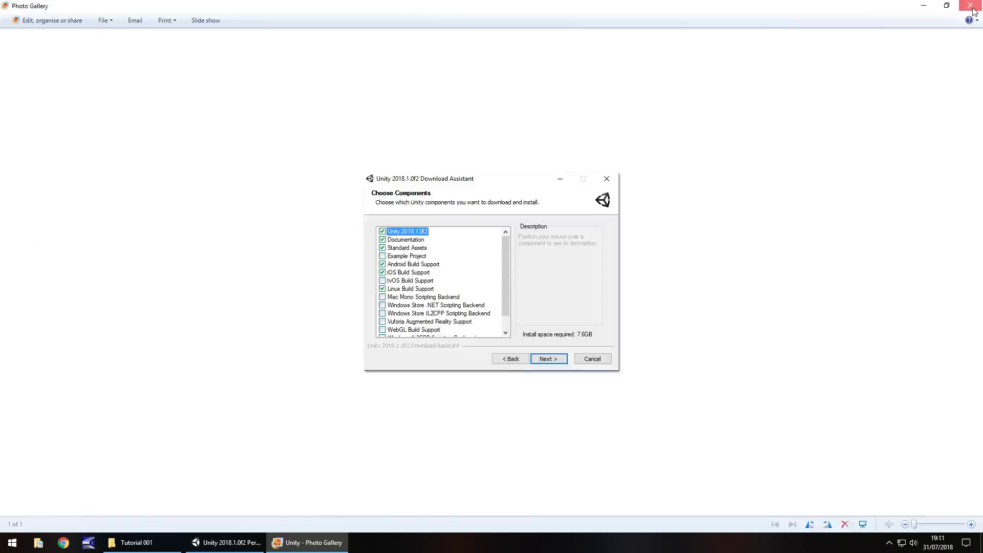
click(244, 548)
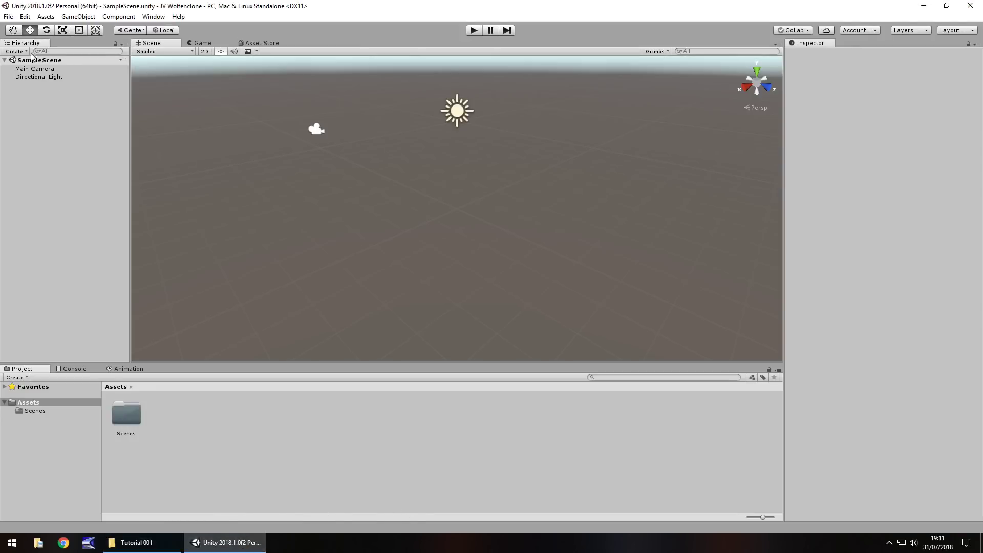
Begin a new Unity project named 'Wolfenclone', then dismiss the window without creating it
click(8, 16)
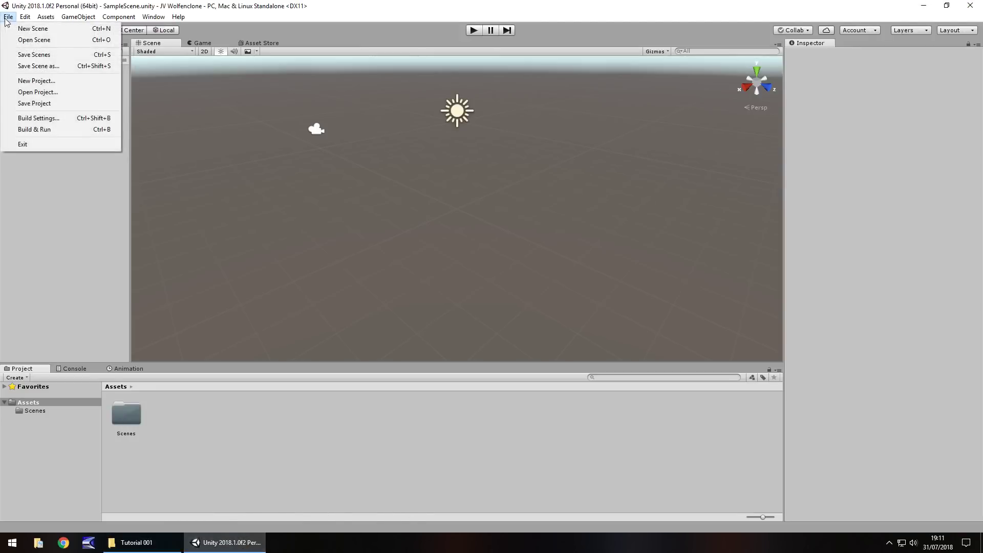
click(46, 81)
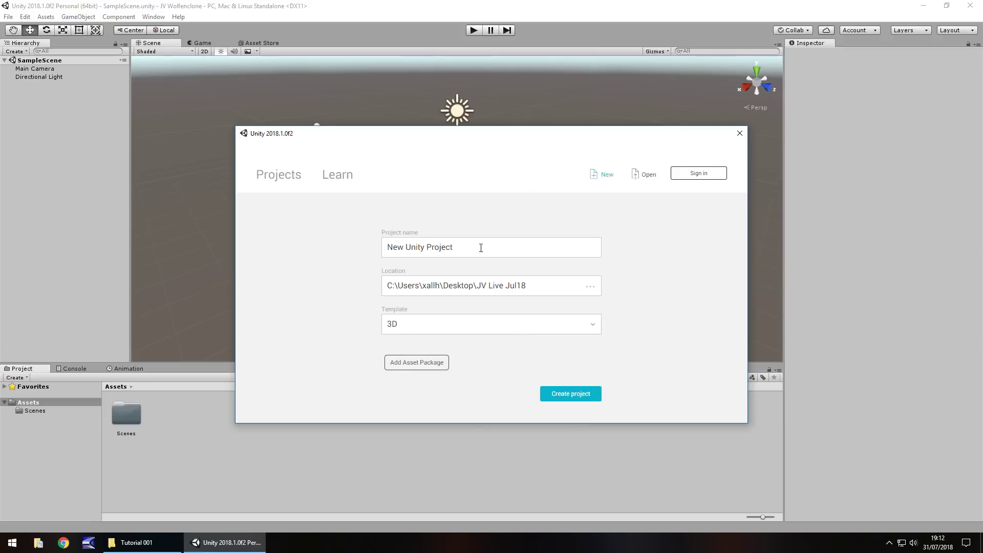
drag(491, 246, 370, 248)
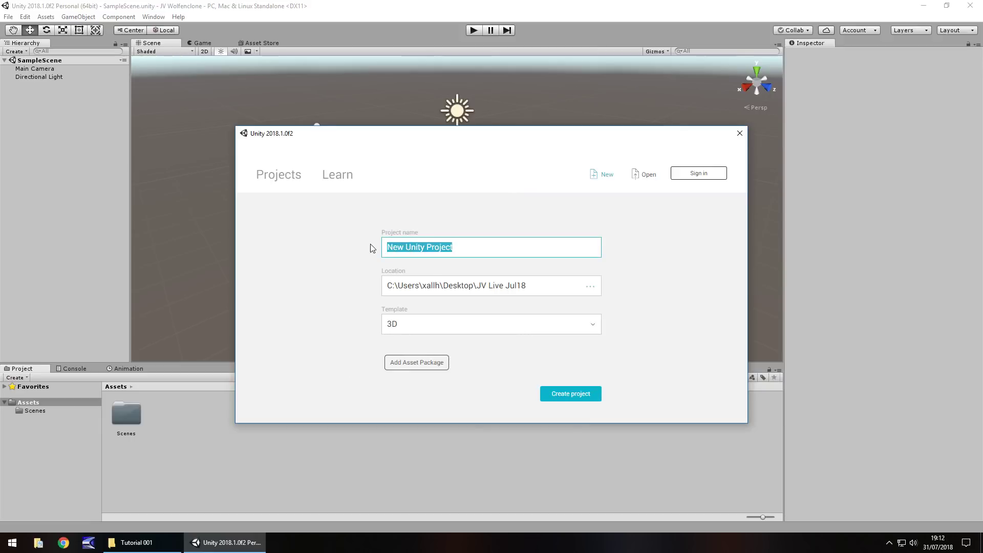
text(Wolfenm)
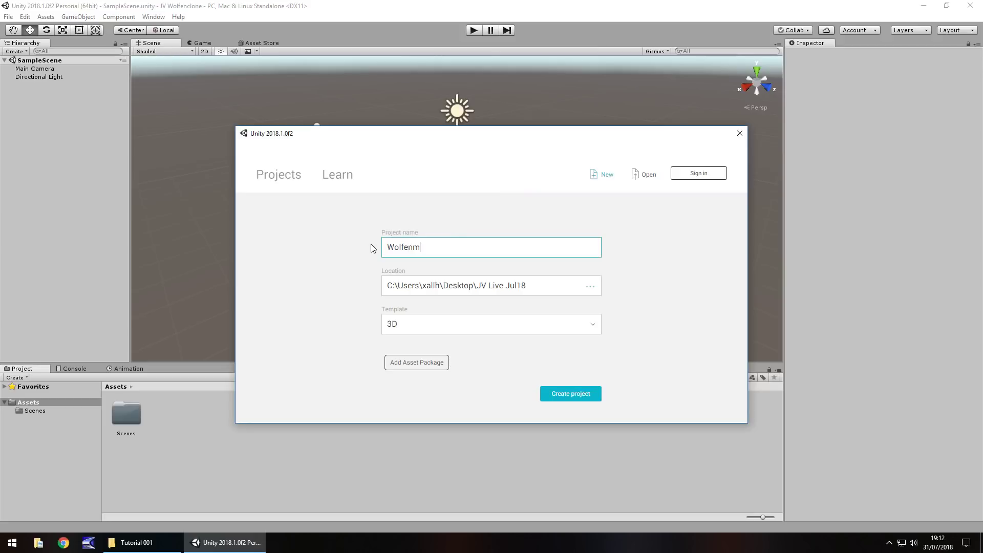
key(BackSpace)
text(clone)
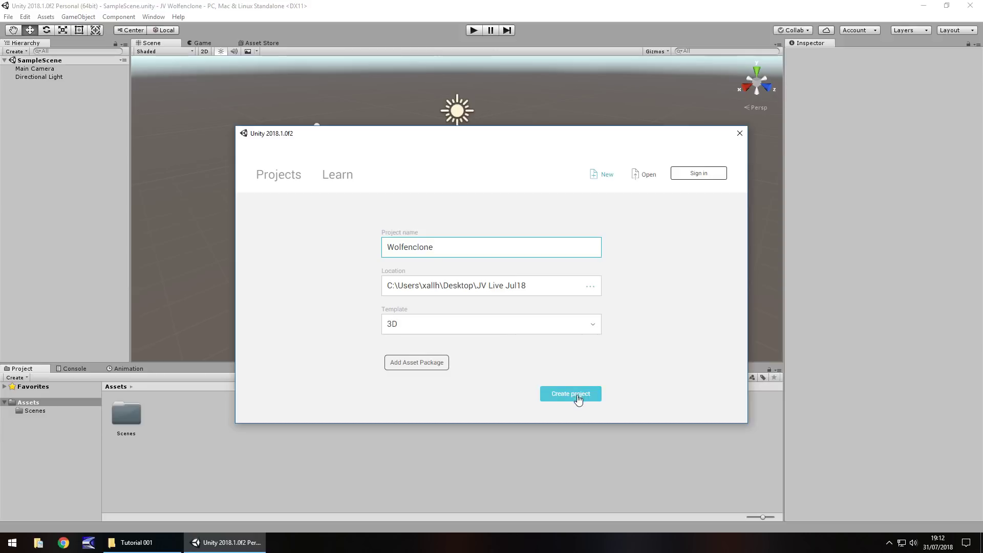
click(739, 133)
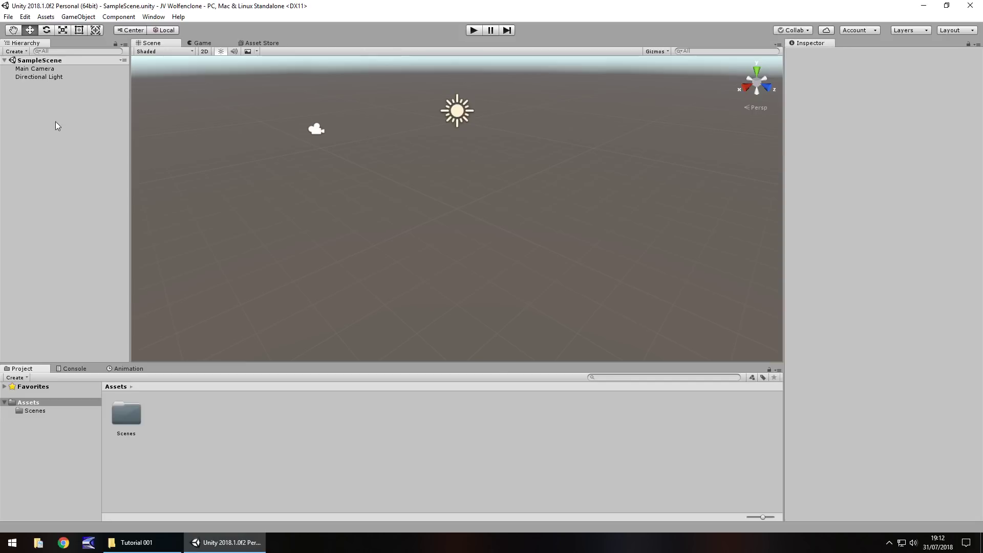
Inspect the Directional Light and Main Camera settings, finishing with Main Camera selected
click(37, 78)
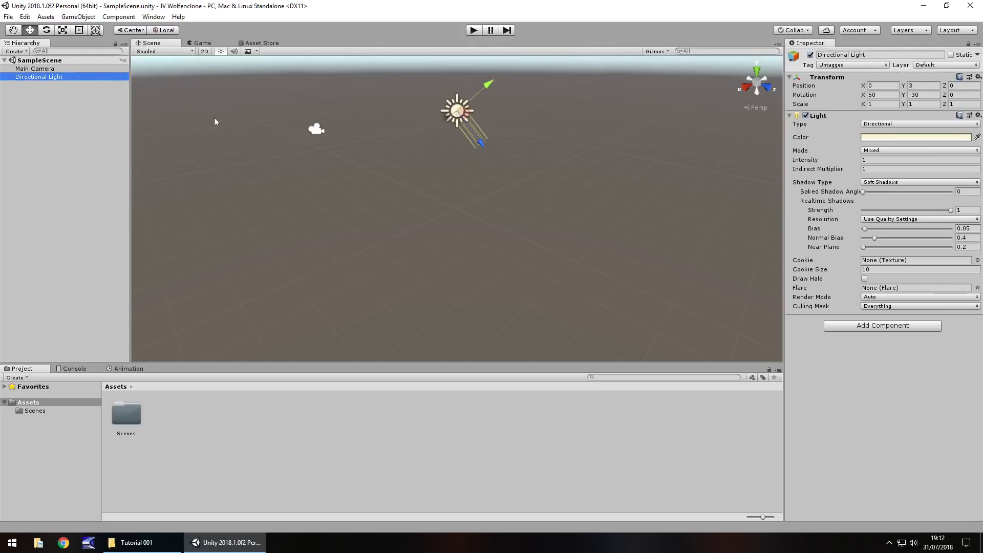
click(317, 129)
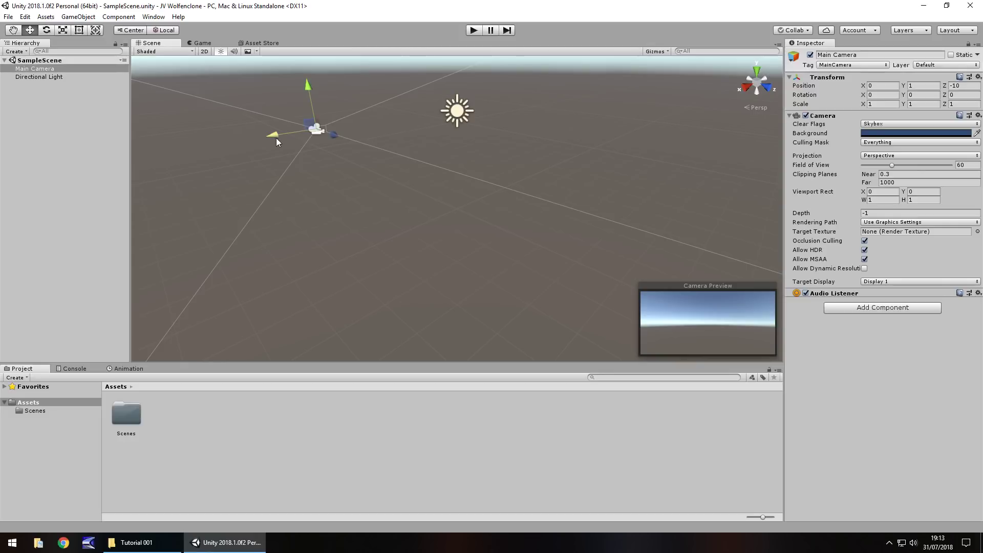
click(308, 93)
click(457, 111)
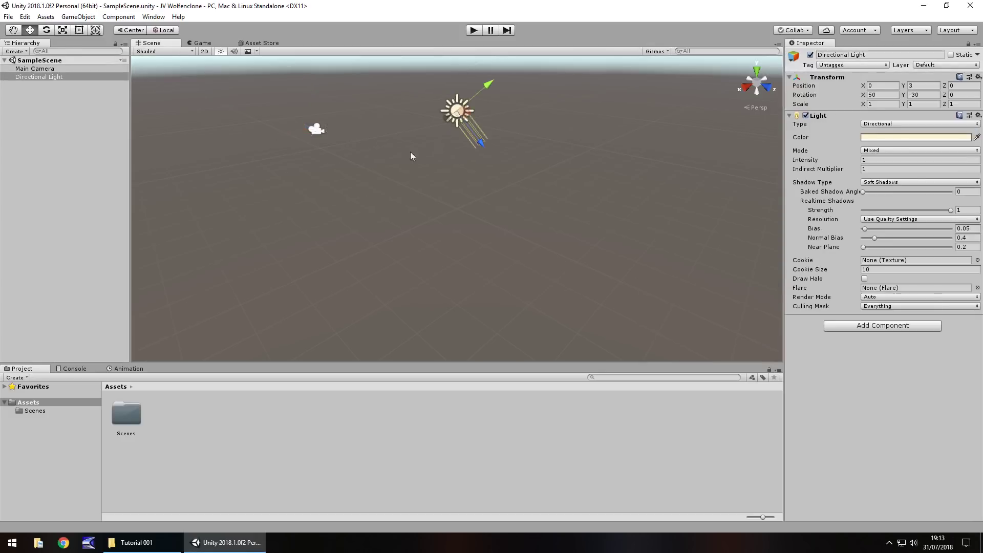
click(49, 69)
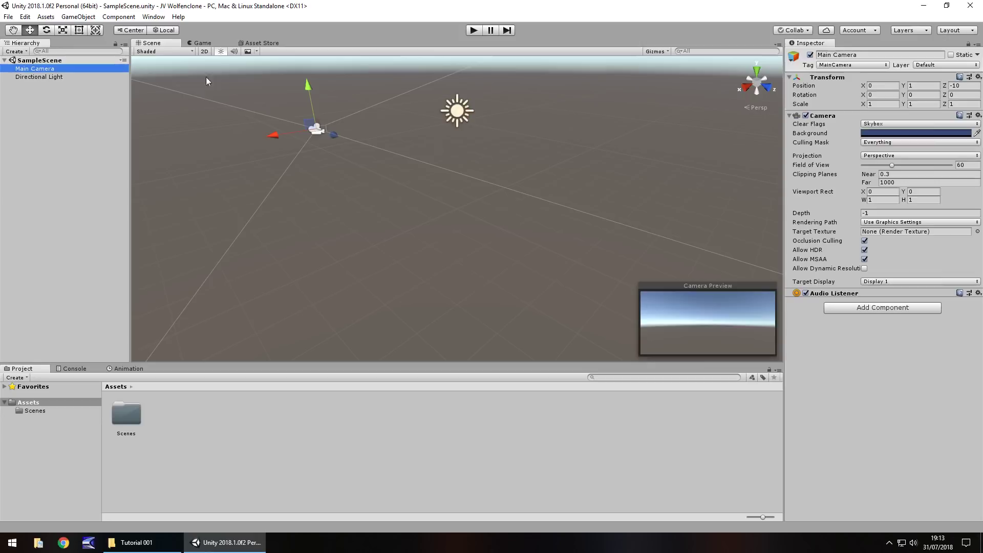
click(457, 113)
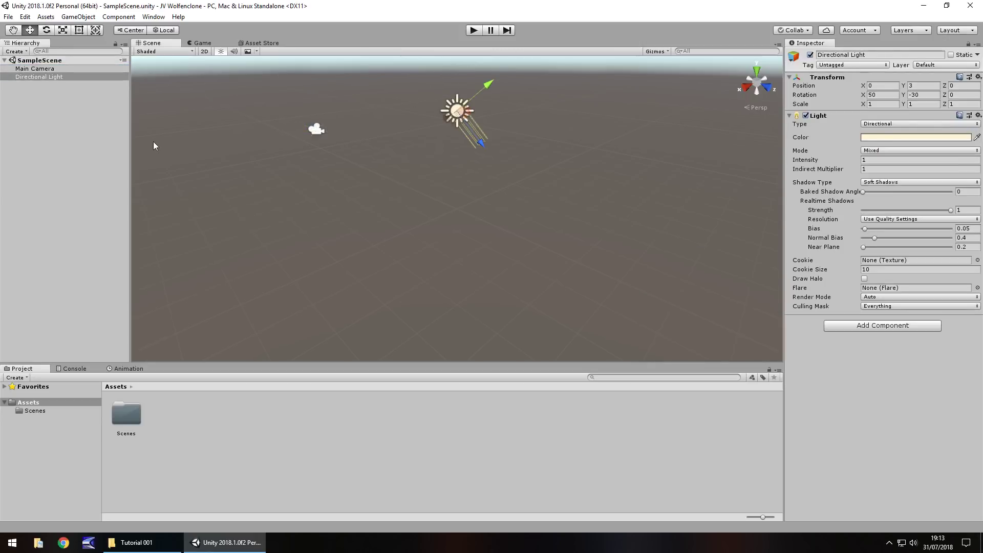
click(47, 69)
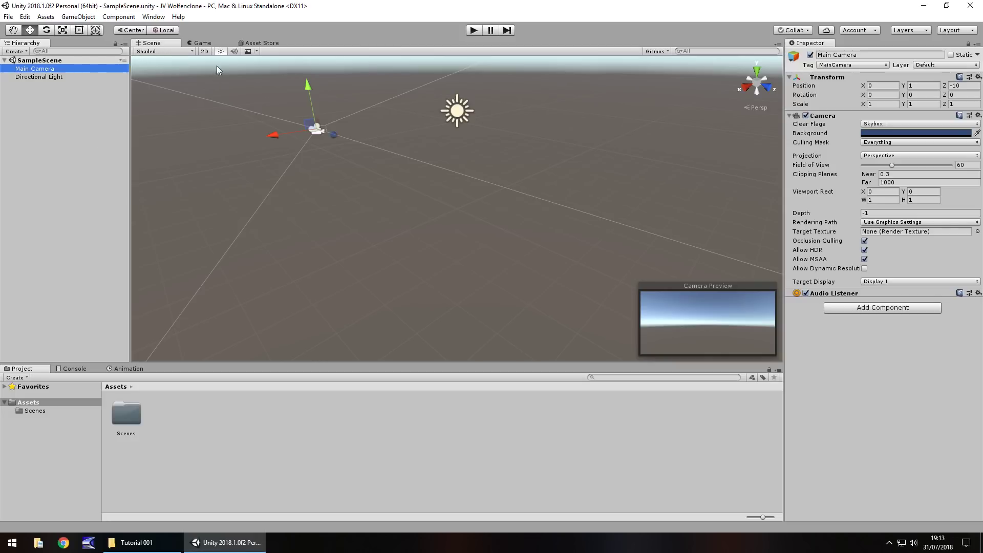
click(202, 43)
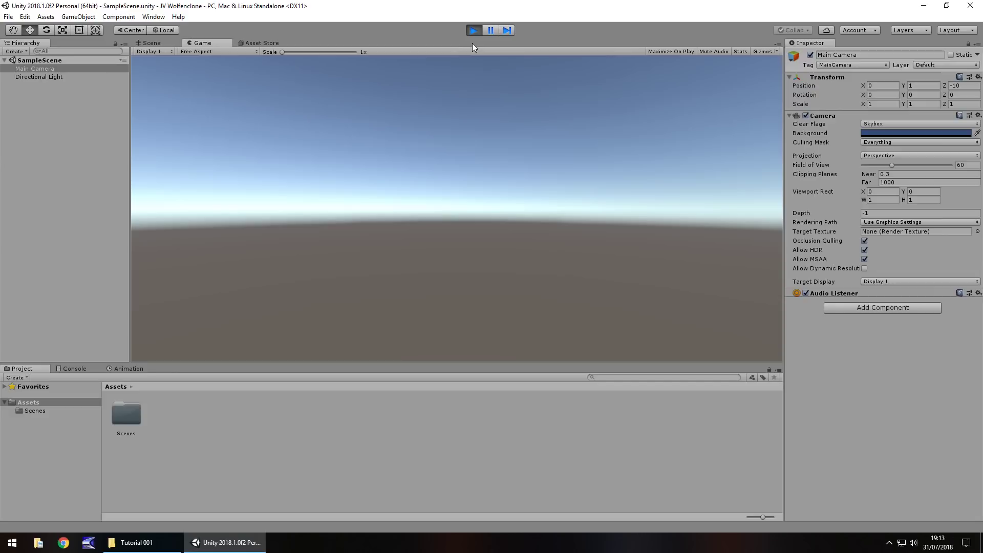
click(474, 30)
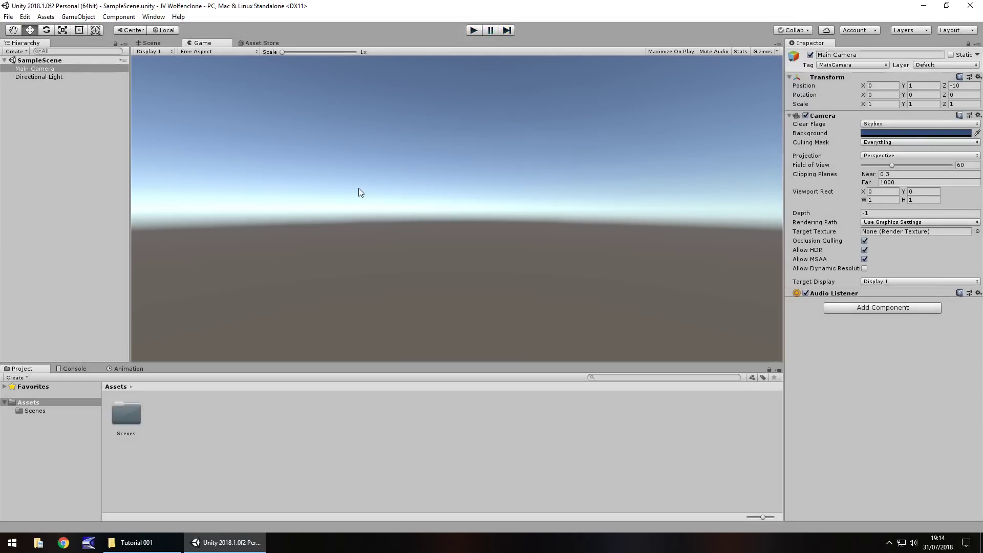
click(160, 43)
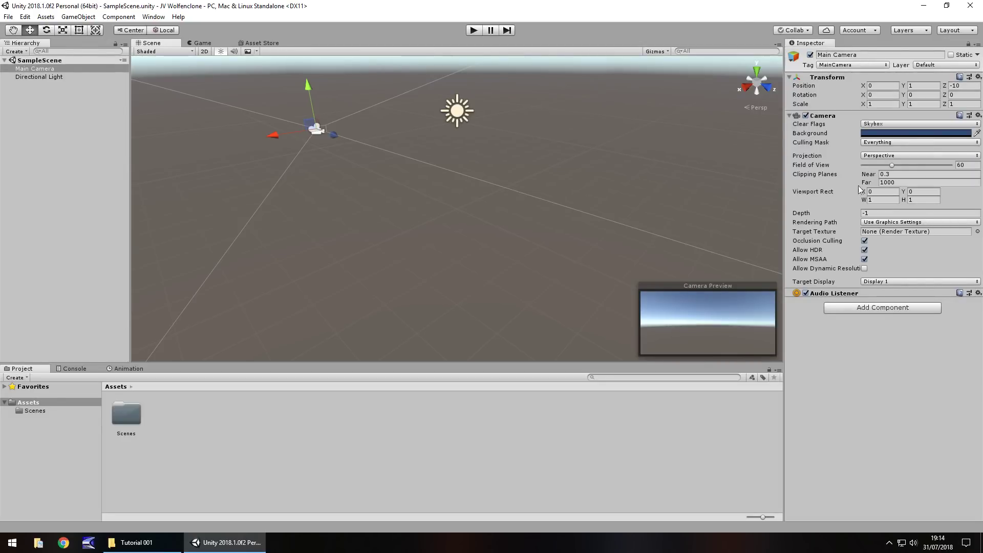
Try the Directional Light's Intensity at 0 and 12.62, then set it back to 1
click(37, 77)
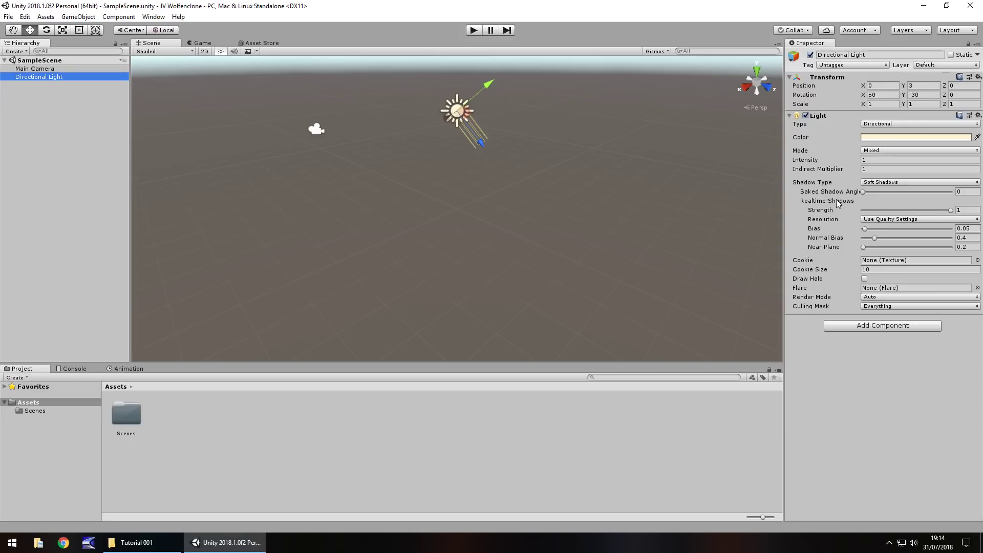
drag(813, 162, 769, 161)
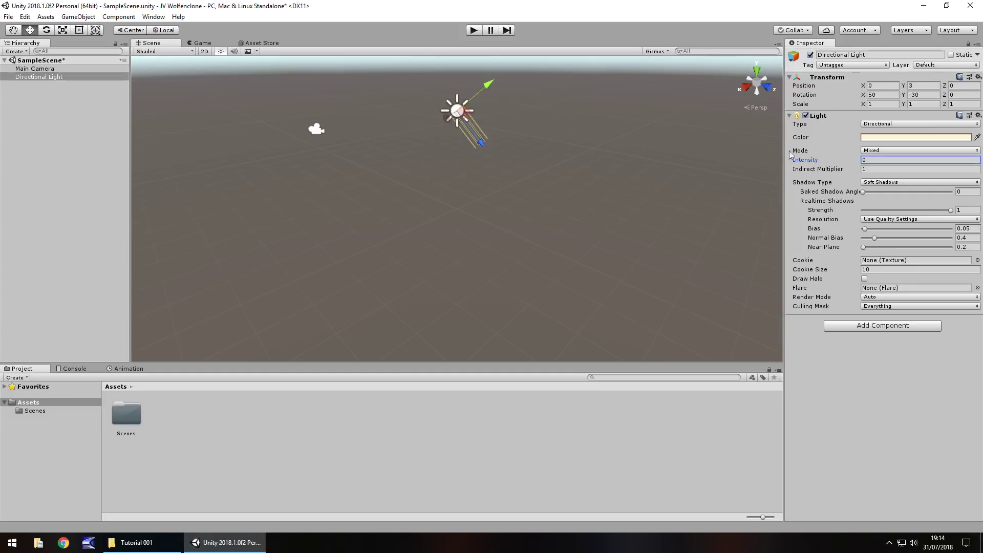
drag(800, 161, 889, 163)
click(889, 162)
text(1)
click(886, 94)
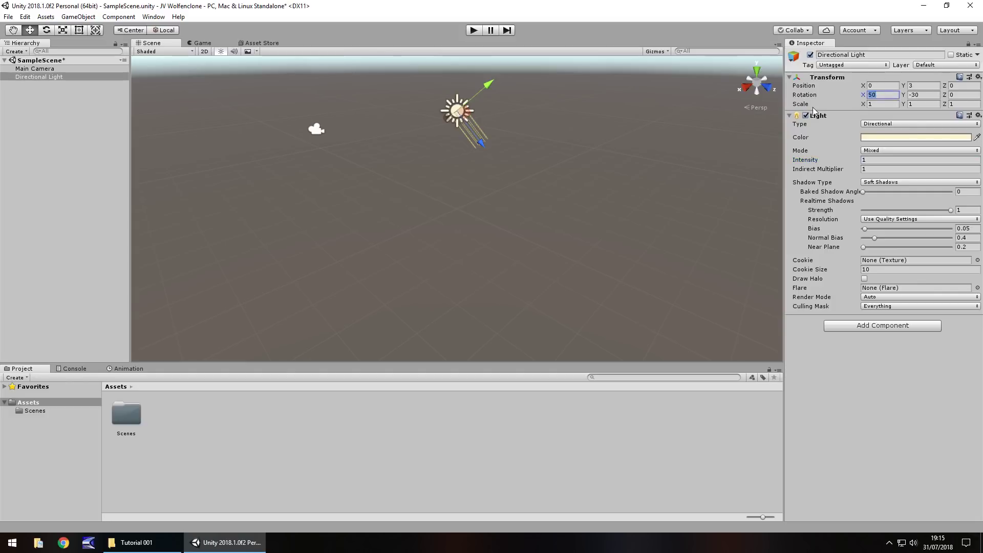
click(881, 104)
text(20)
text(1)
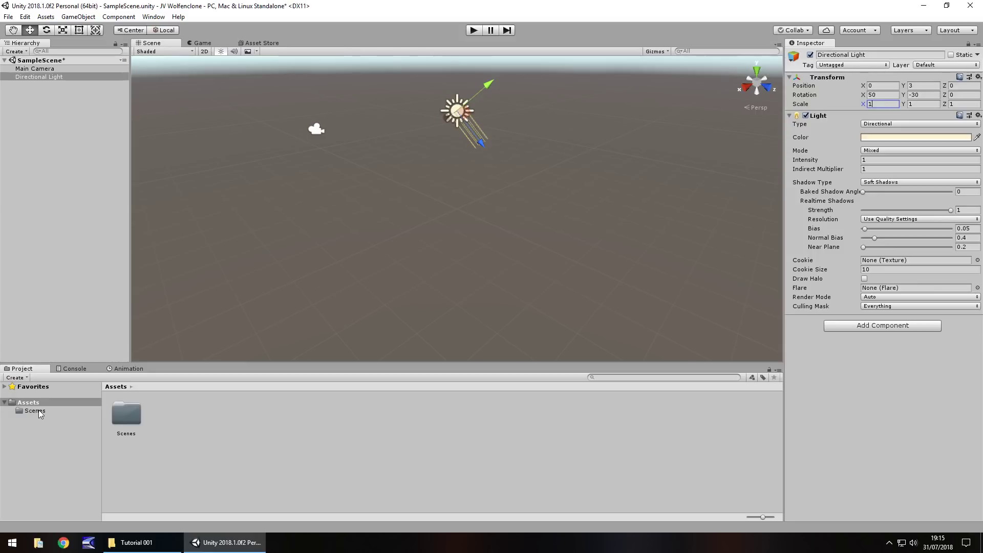
click(73, 368)
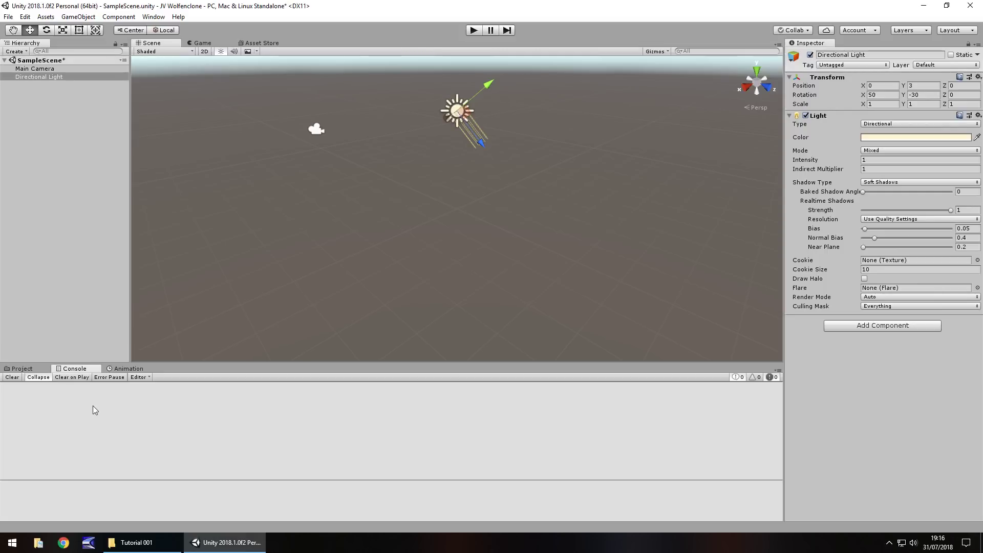
click(22, 369)
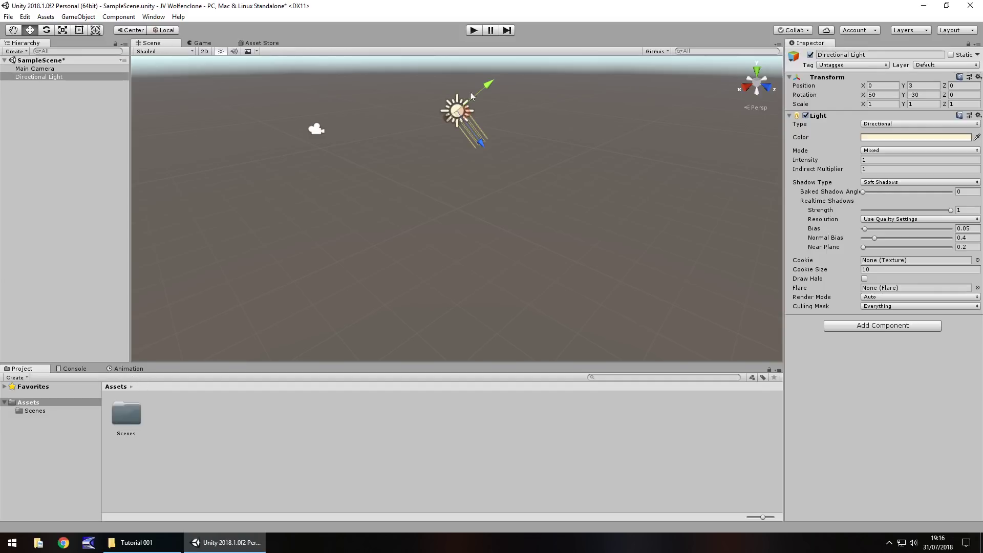
Add an Animation tab beside the Project panel, return to the project assets, and browse the Window menu
click(779, 371)
mouse_move(814, 446)
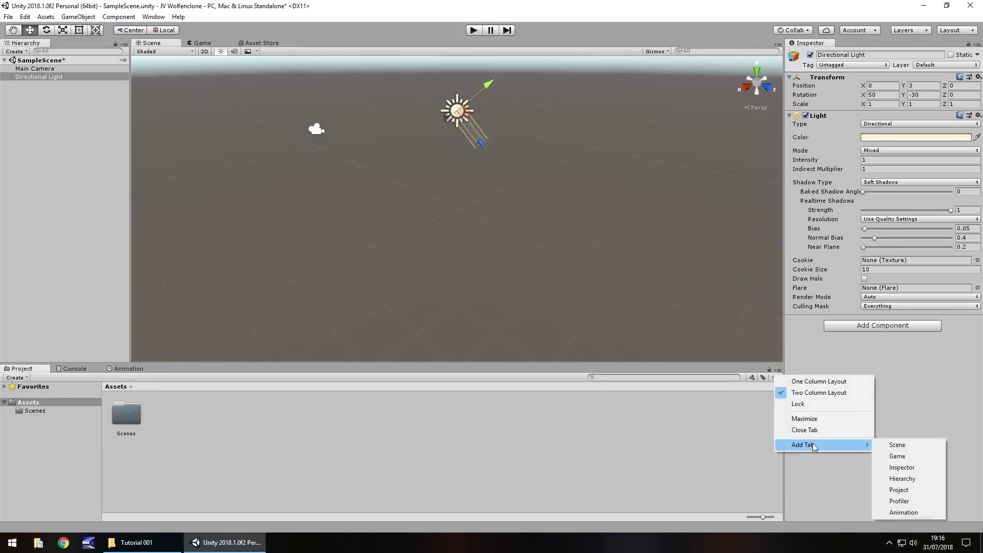
click(905, 511)
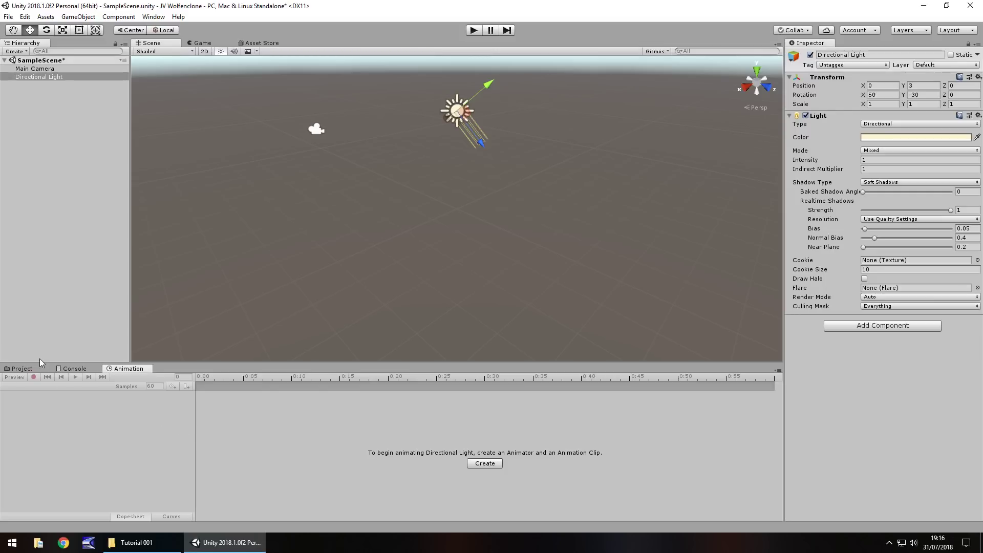
click(26, 368)
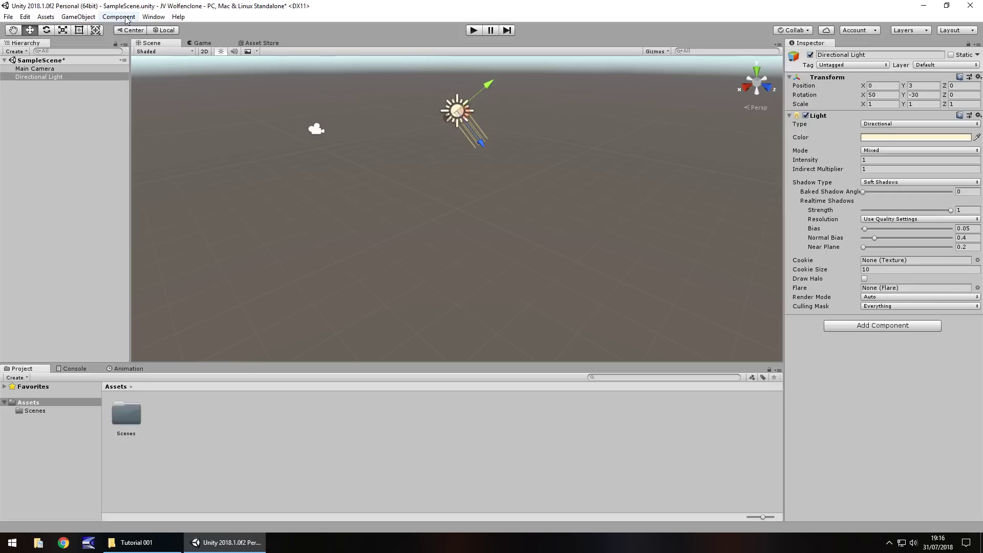
click(153, 17)
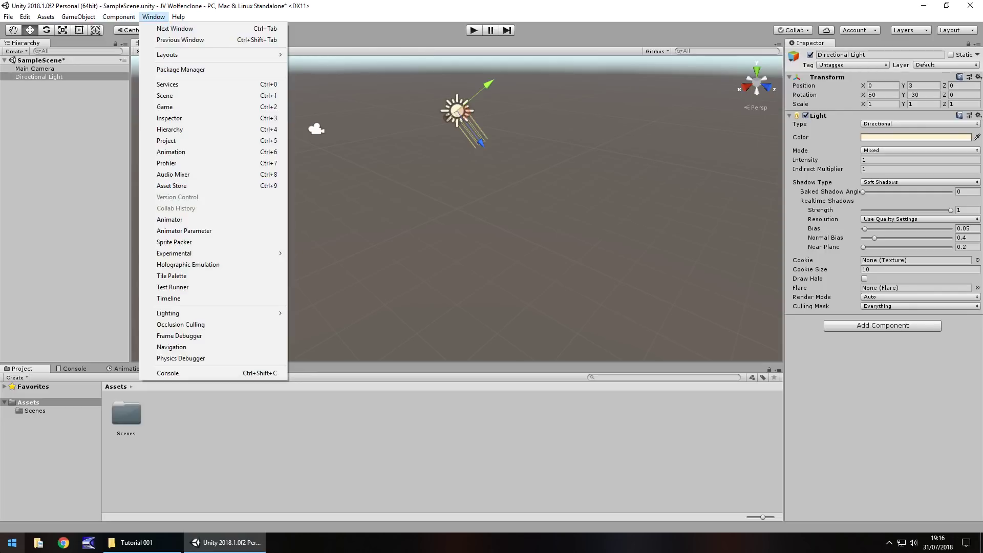
click(444, 3)
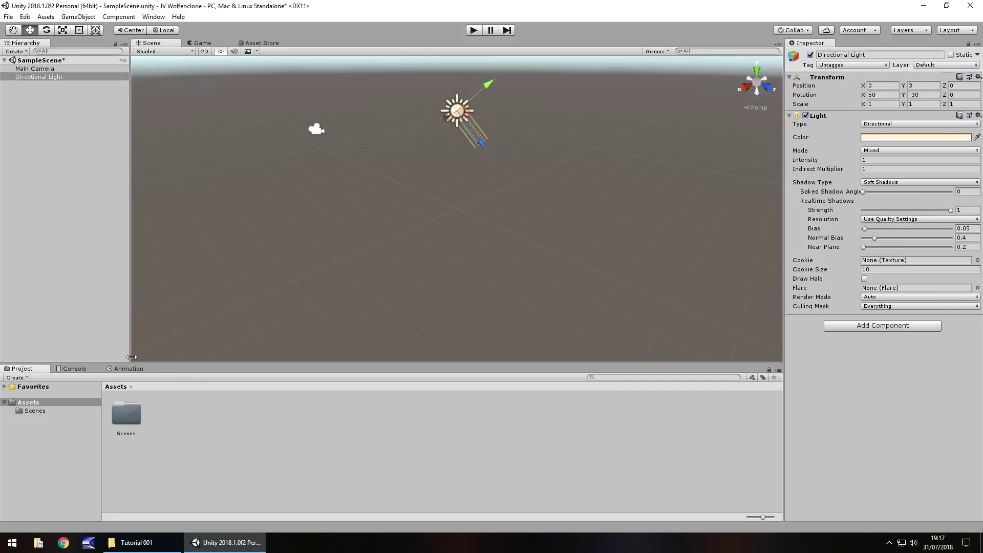
Float the Console out, dock it beside the Scene view, then re-dock it in the bottom panel
click(75, 369)
drag(72, 372, 450, 226)
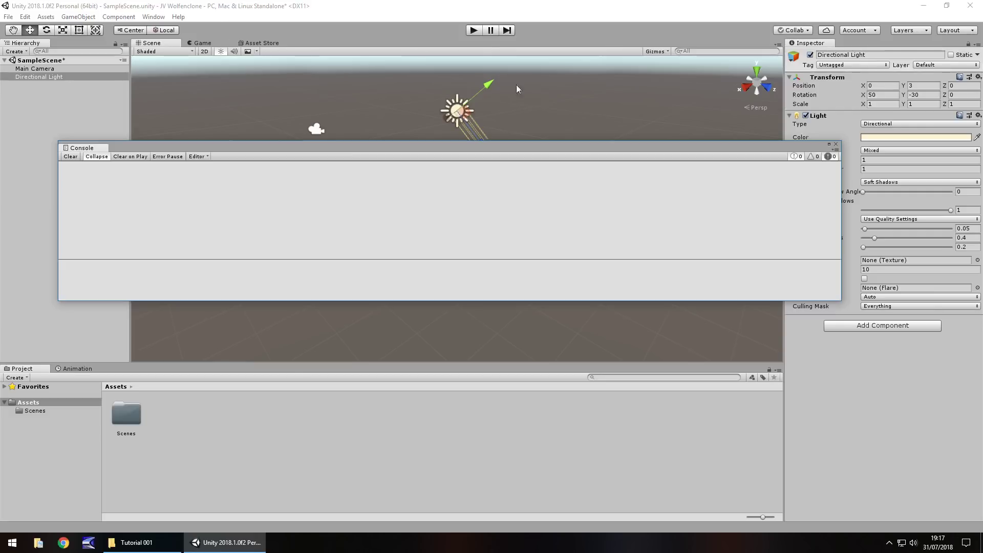
drag(83, 147, 258, 49)
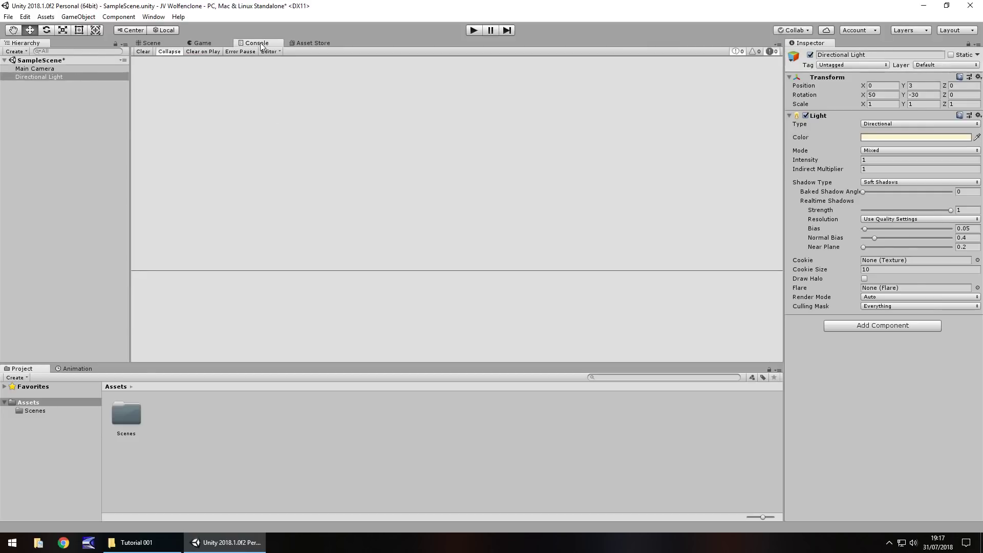
drag(261, 46, 55, 373)
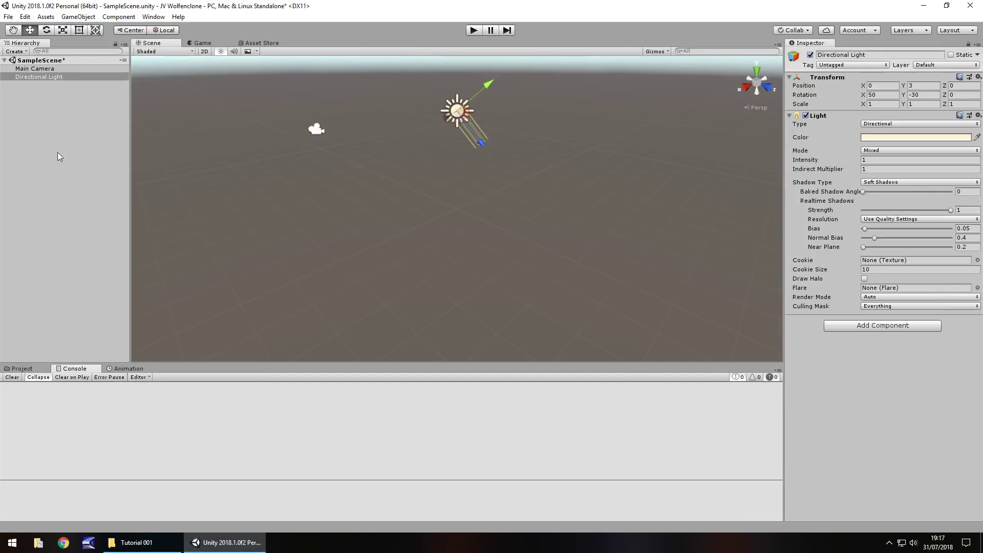
click(30, 369)
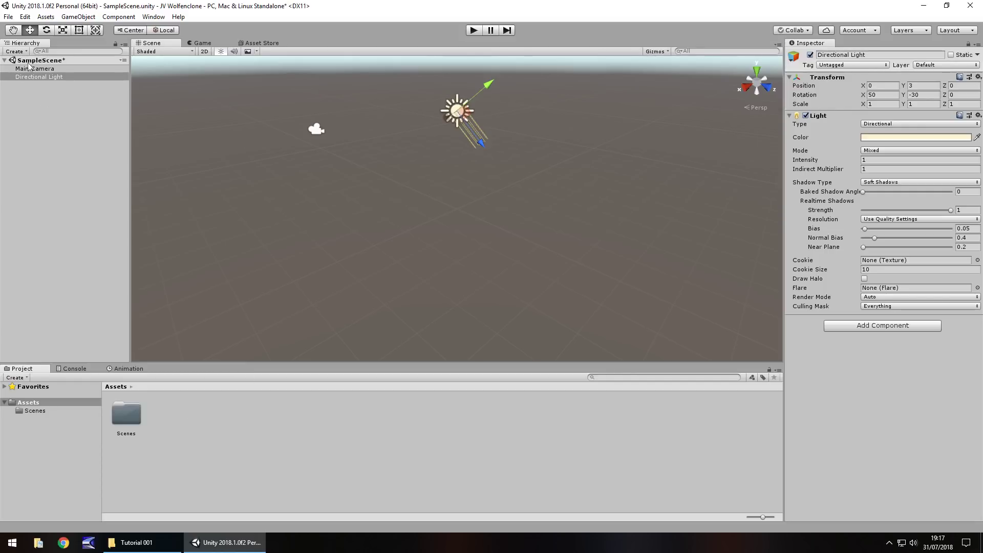
click(9, 18)
Open Build Settings from the File menu and move its window down and right
click(9, 17)
click(10, 17)
click(62, 117)
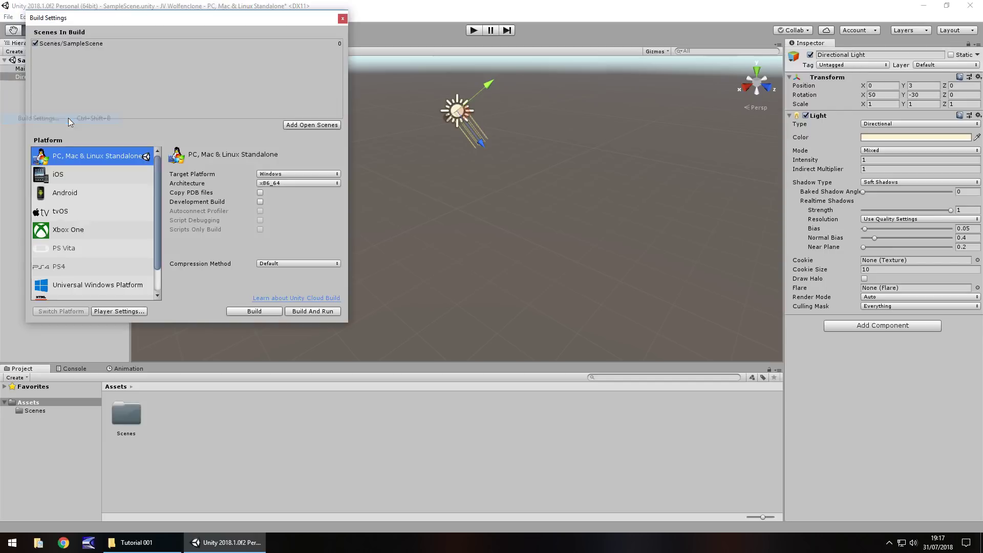
drag(151, 19, 199, 64)
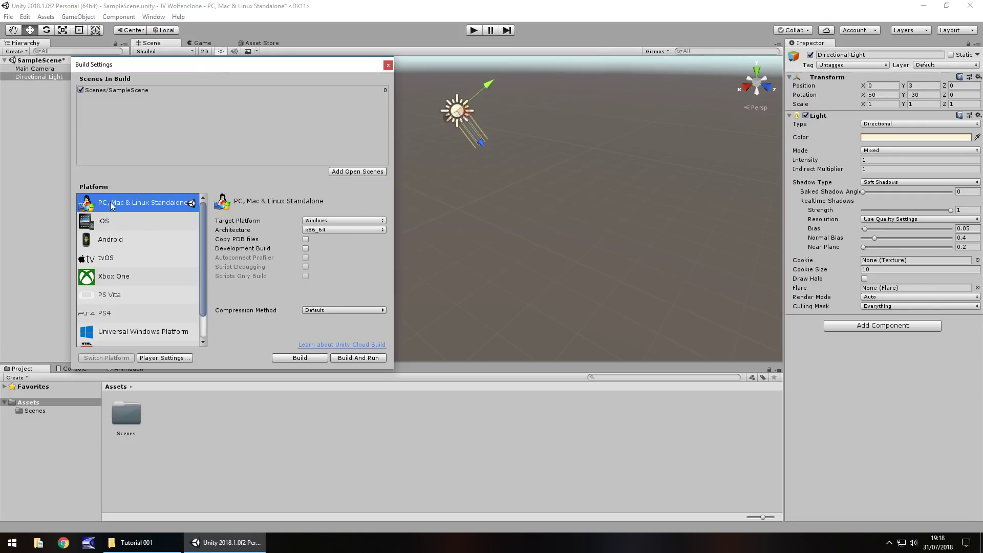
Compare the iOS, Android and PC, Mac & Linux Standalone build options, ending on Android
click(121, 220)
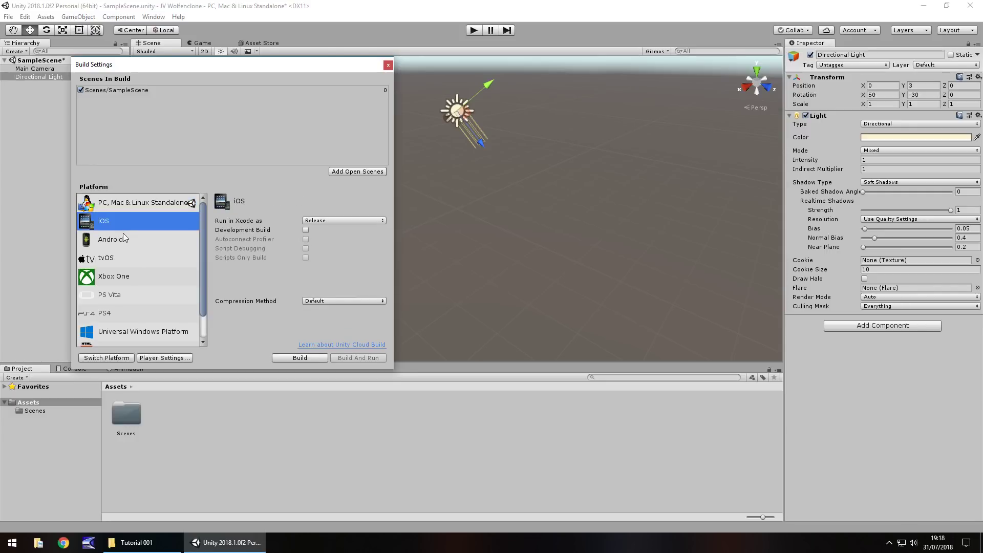
click(124, 239)
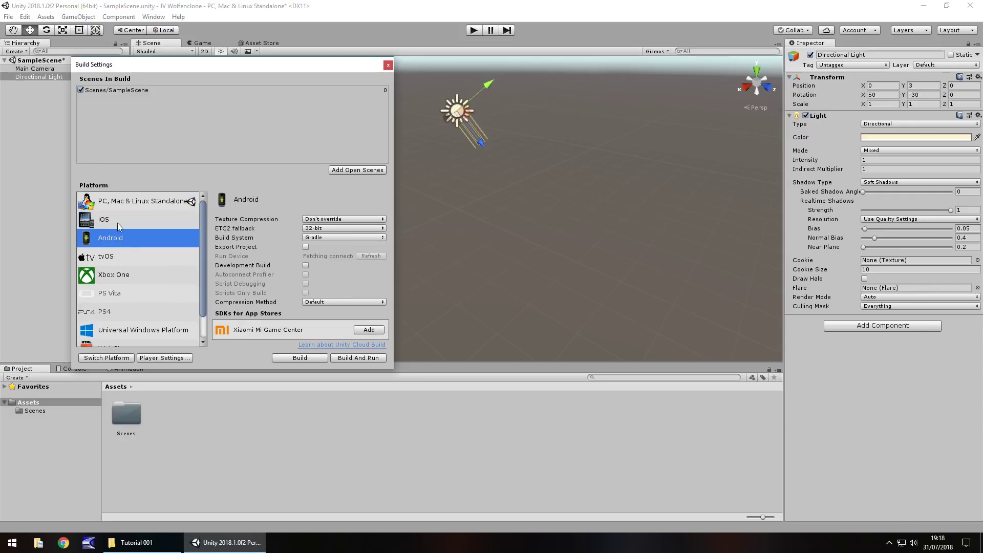
click(118, 223)
click(128, 241)
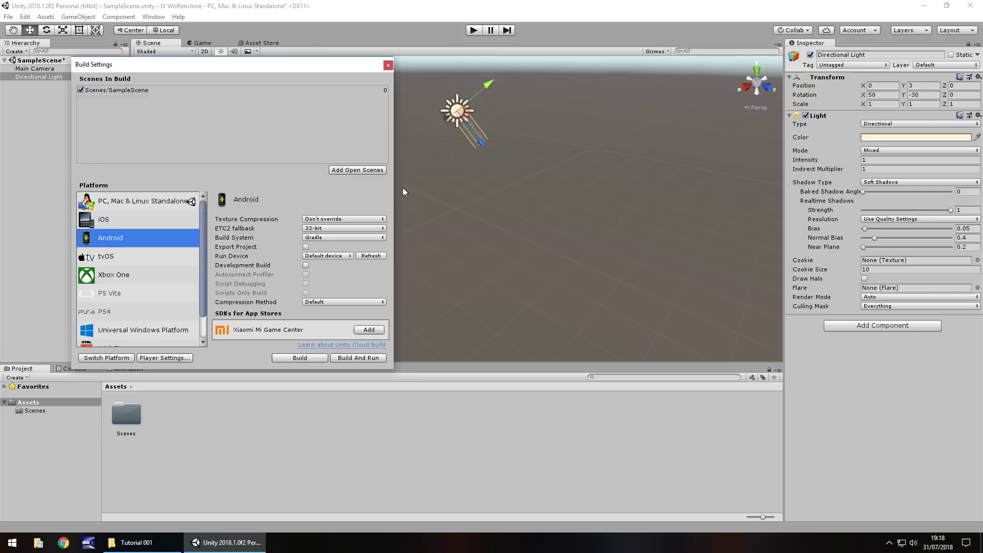
click(143, 201)
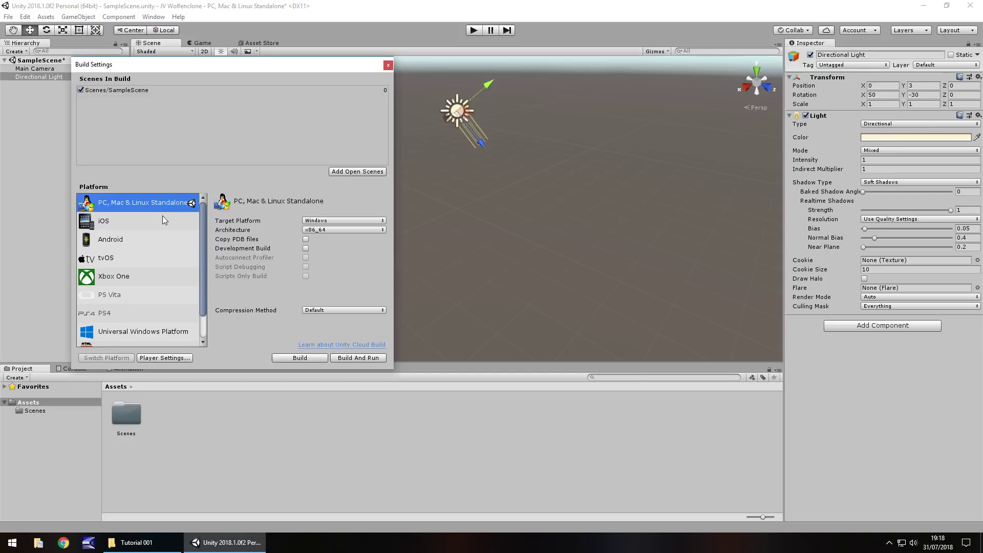
click(121, 241)
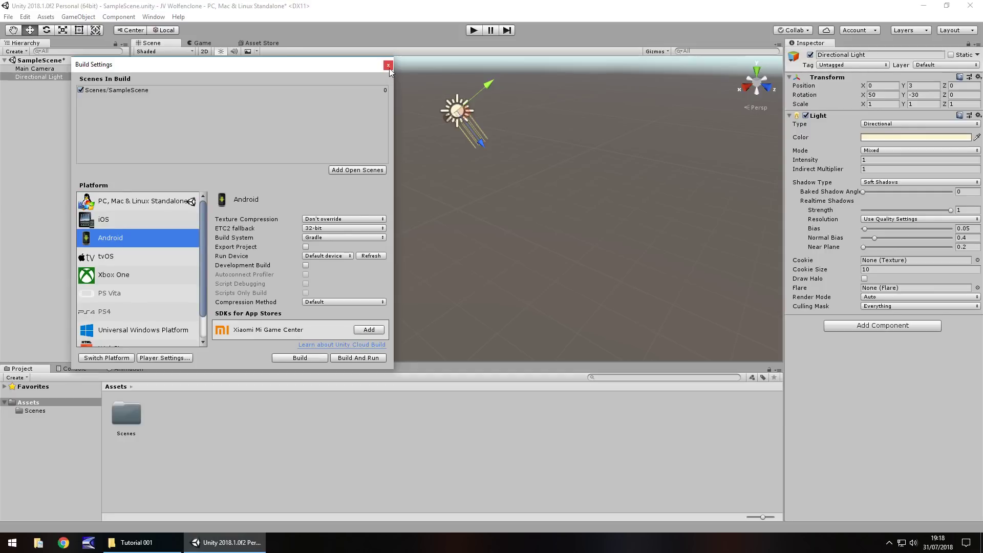
Reselect PC, Mac & Linux Standalone and close the Build Settings window
click(138, 202)
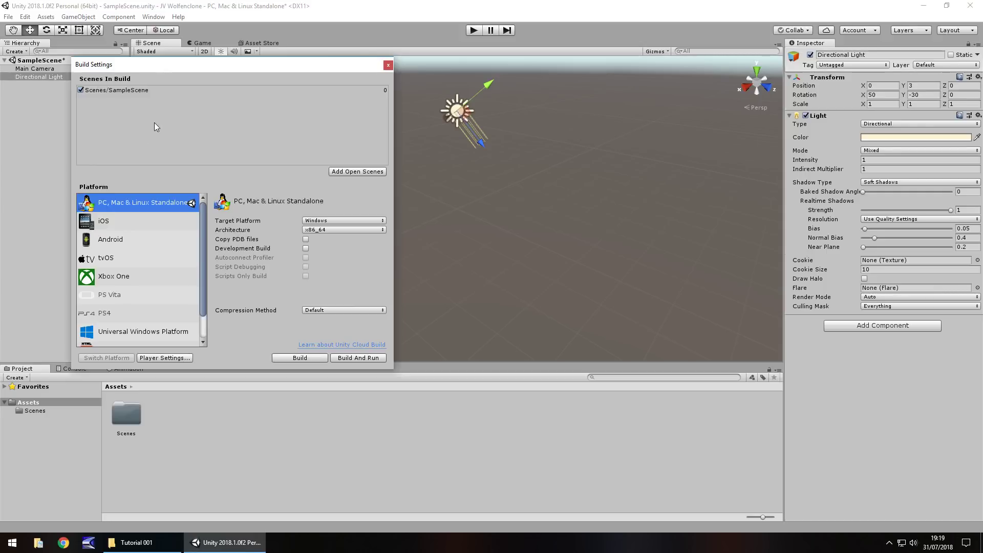
click(388, 65)
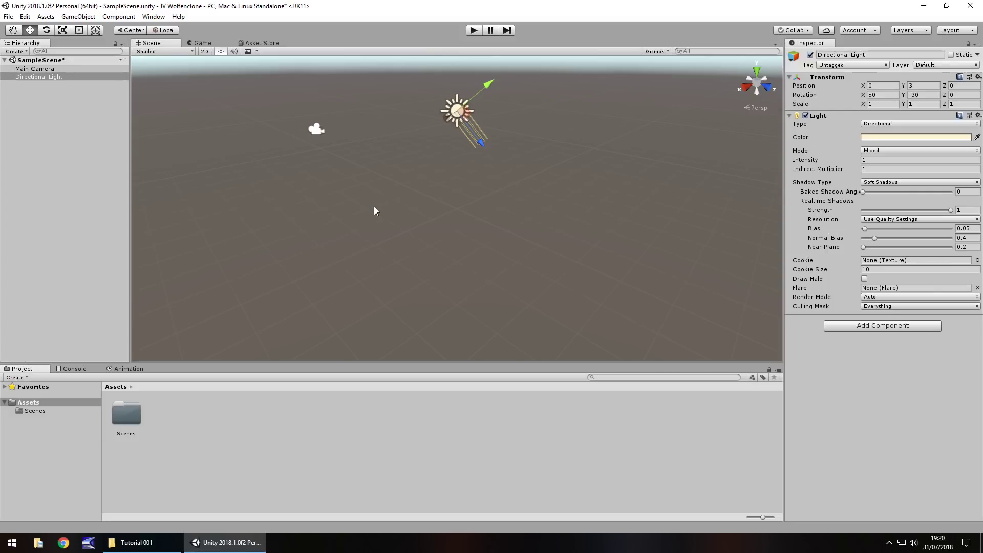
Deselect the Directional Light and fly the Scene camera across the grid, tilting up toward the sky
click(373, 180)
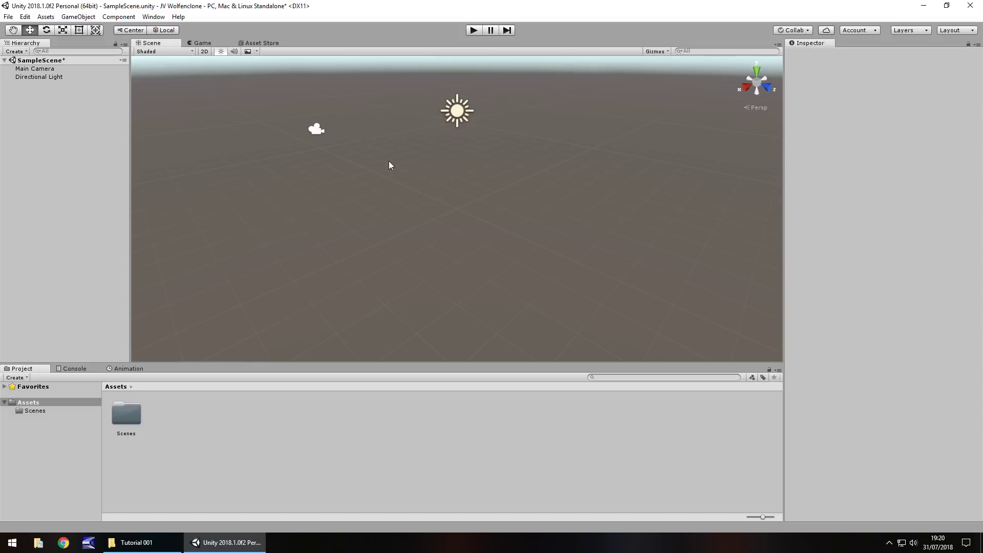
key(Left)
key(Left)
key(Left)
key(Left)
key(Left)
key(Left)
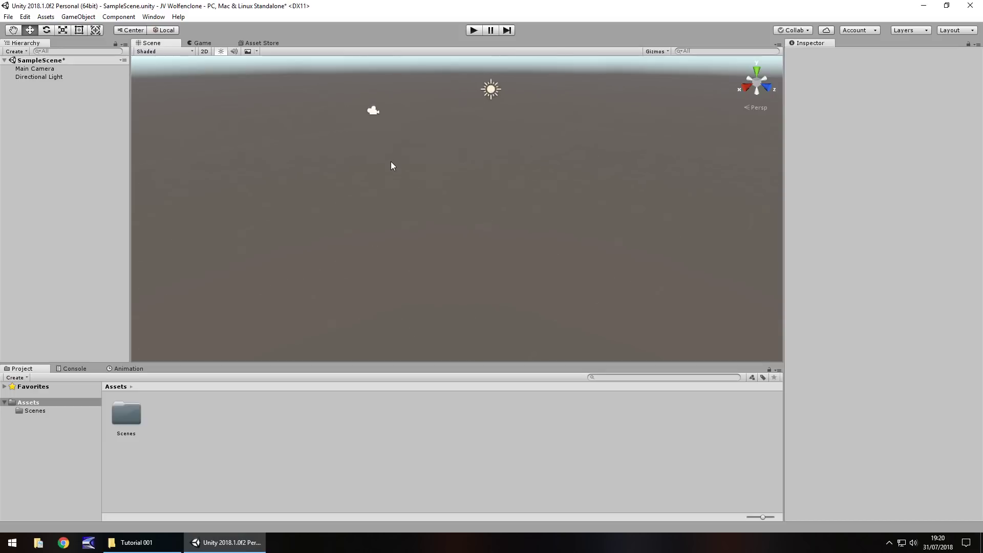
key(Right)
key(Right)
key(Right)
key(Right)
key(Right)
key(Right)
key(Left)
key(Left)
key(Left)
key(Left)
key(Left)
key(Left)
key(Right)
key(Right)
key(Right)
key(Right)
key(Right)
key(Right)
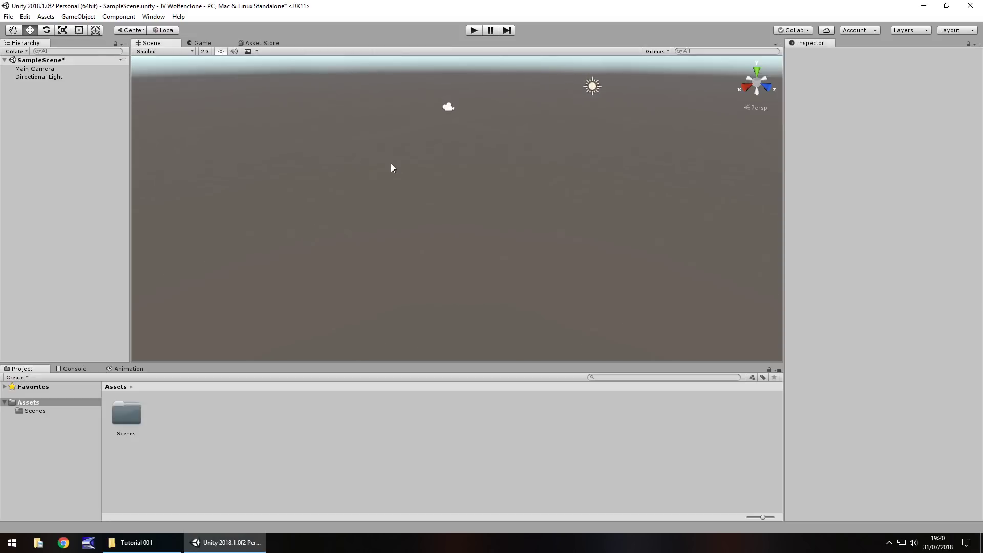
key(Up)
key(Up)
key(Up)
key(Left)
key(Left)
key(Left)
key(Right)
key(Right)
key(Right)
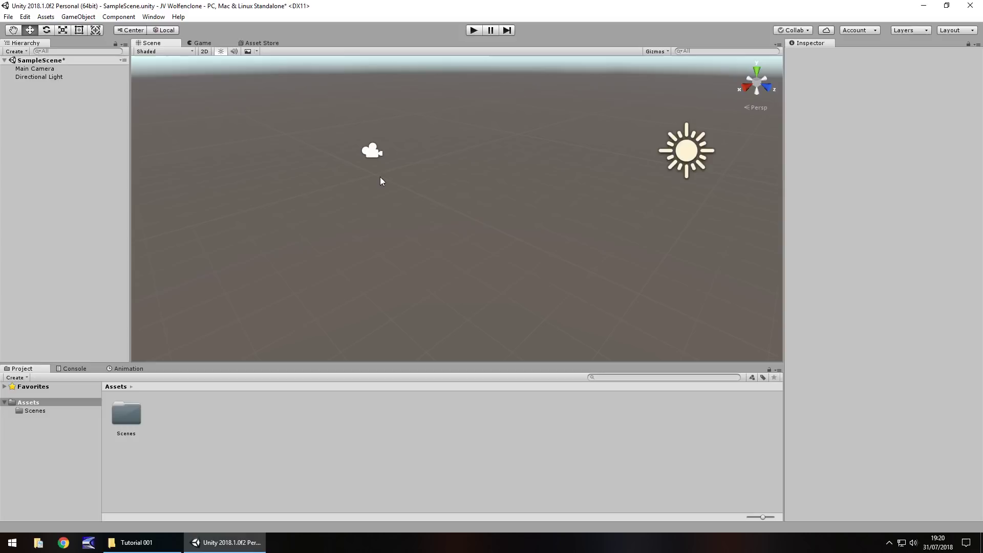
right_drag(380, 207, 399, 196)
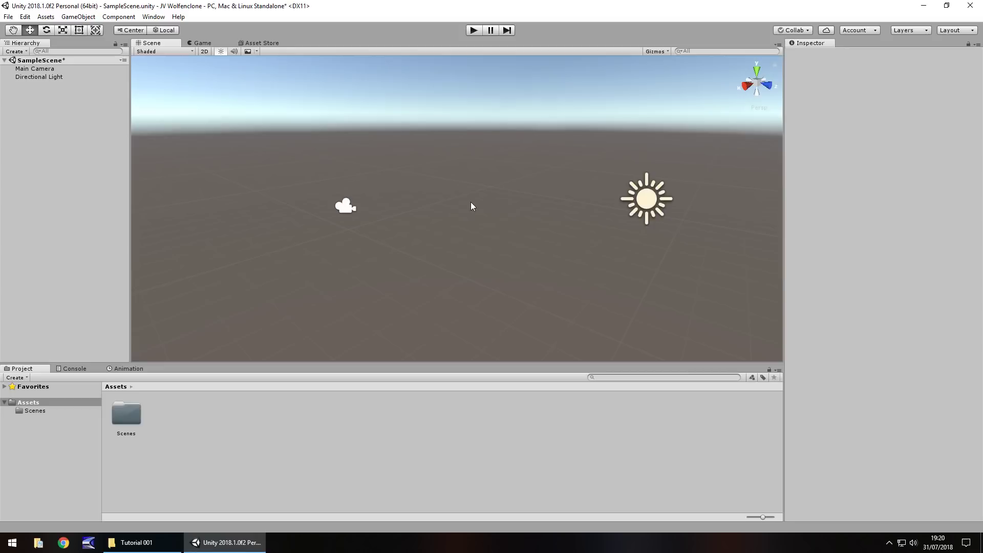
key(q)
drag(459, 207, 594, 325)
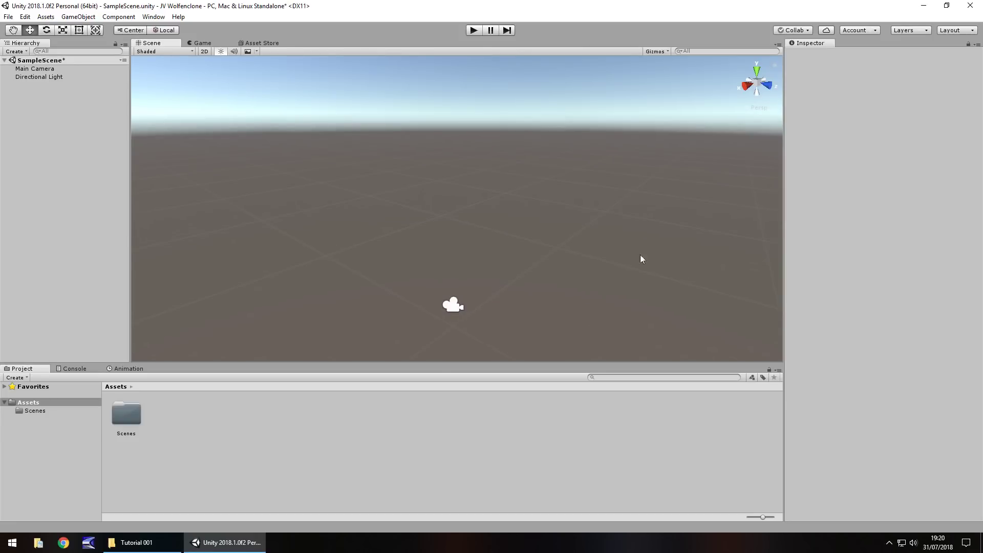
drag(628, 186, 603, 310)
drag(555, 195, 558, 279)
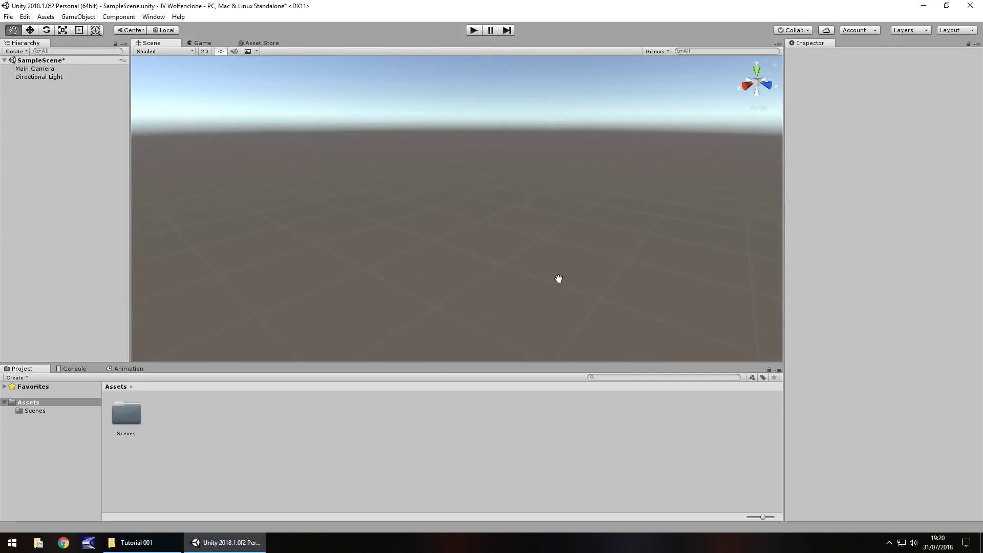
drag(508, 185, 514, 255)
key(w)
key(q)
key(w)
right_drag(456, 188, 483, 308)
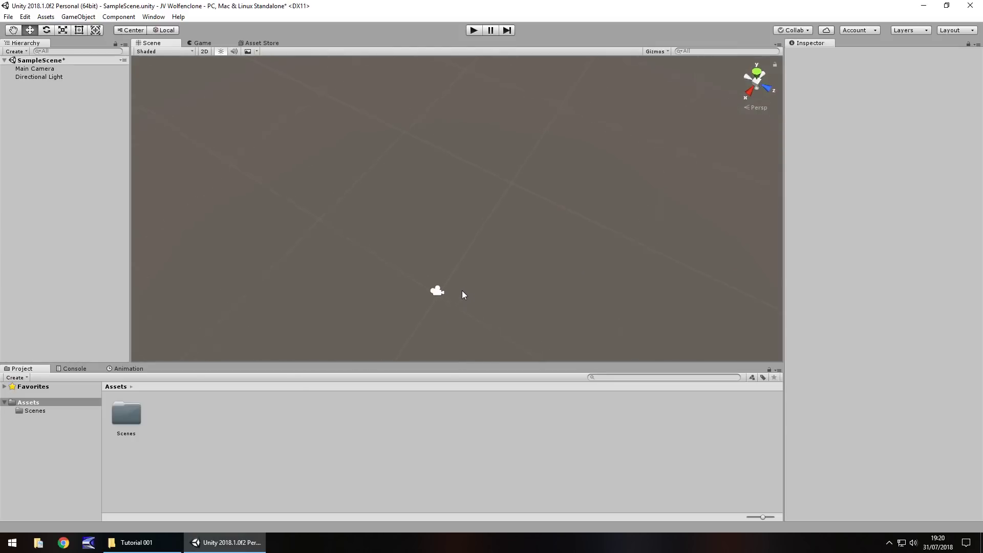
scroll(462, 290, up, 3)
scroll(459, 291, up, 3)
scroll(453, 287, down, 4)
right_drag(460, 280, 431, 233)
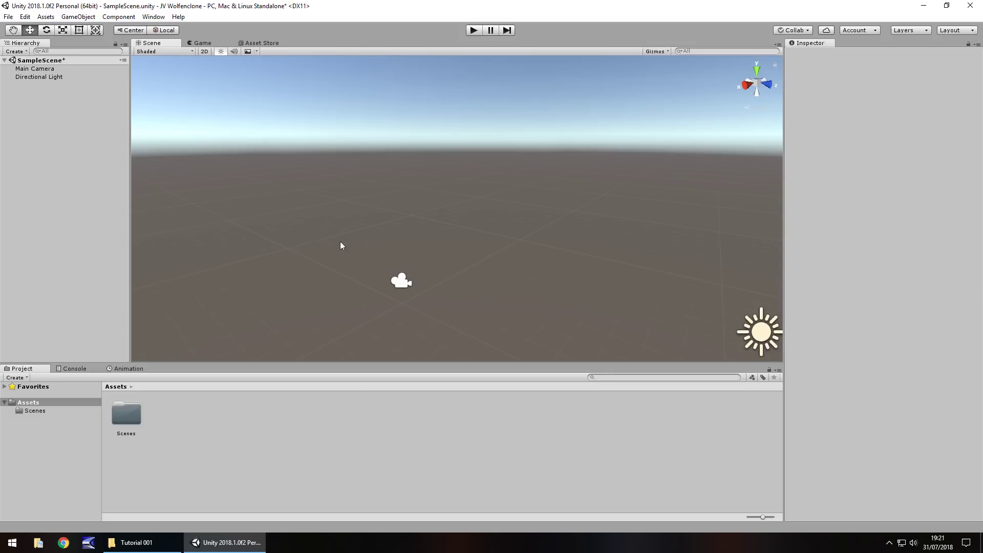
mouse_move(312, 245)
right_down()
mouse_move(283, 254)
mouse_move(405, 290)
mouse_move(315, 239)
right_up()
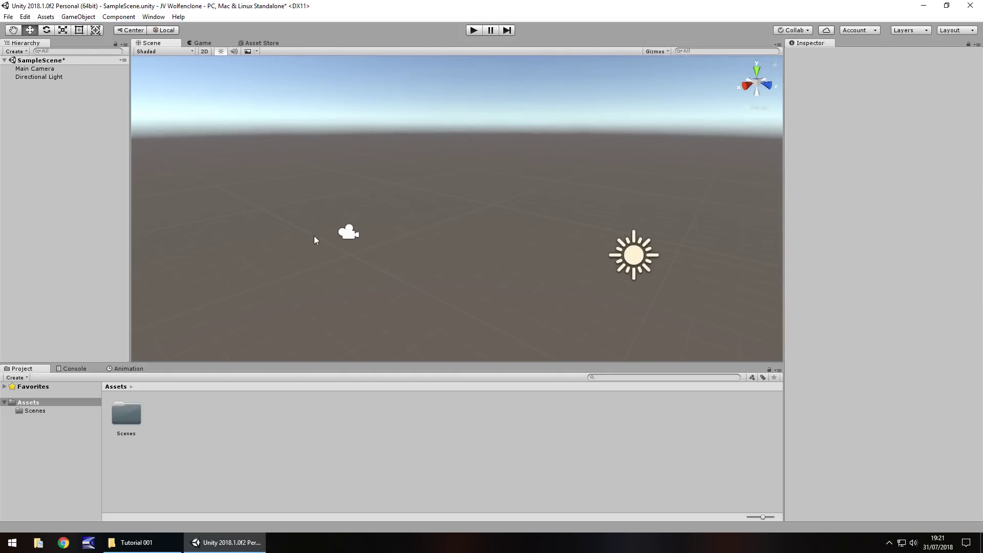
Create a Cube from GameObject > 3D Object, landing at 1.29443, 3.551412, -3.123775
click(80, 19)
mouse_move(82, 51)
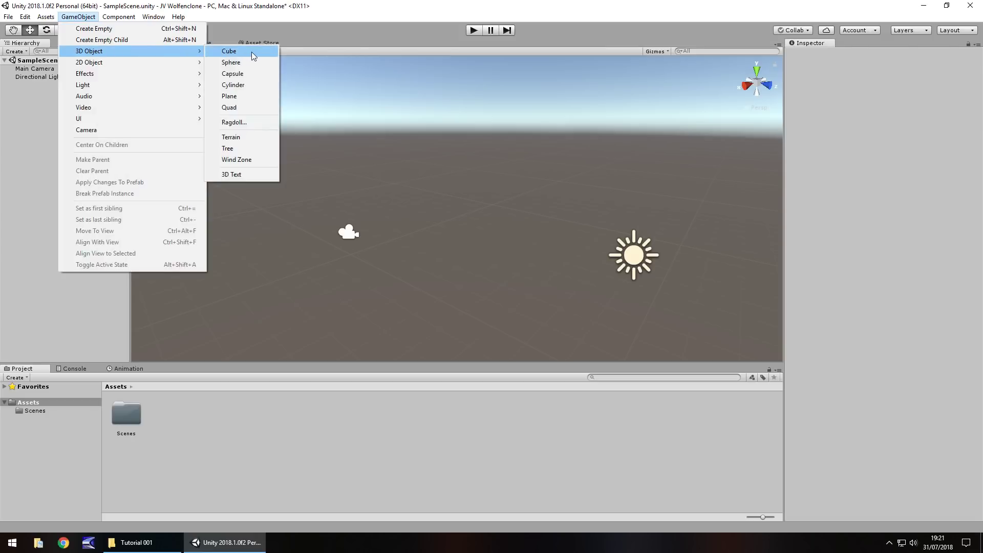
click(251, 51)
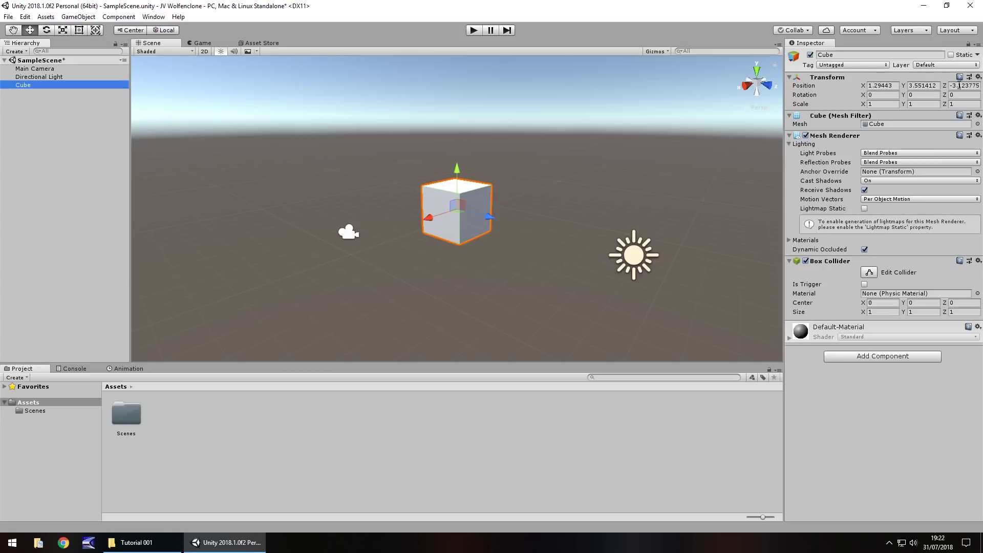
Set the Cube's Transform Position X, Y and Z each to 0
click(889, 84)
text(0)
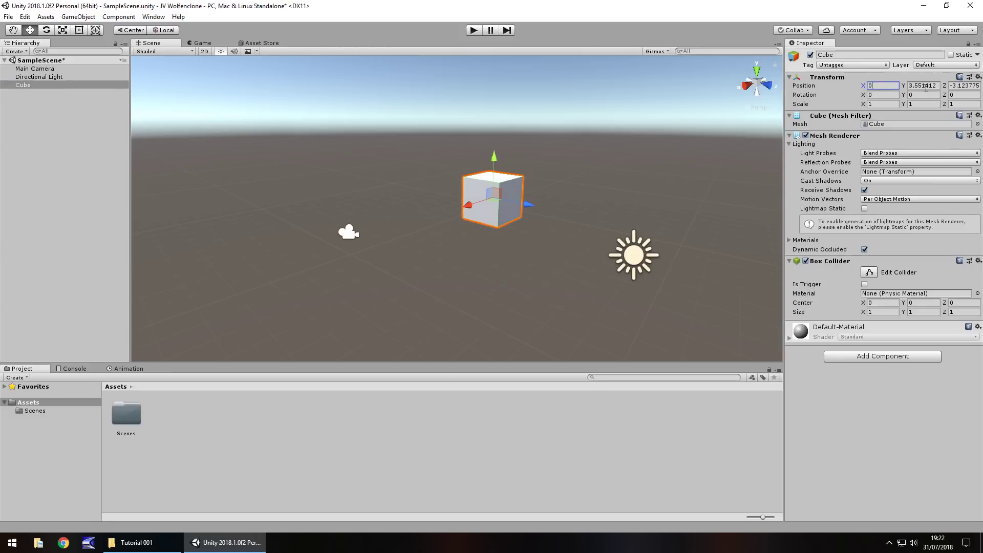
click(925, 85)
text(0)
click(953, 86)
text(0)
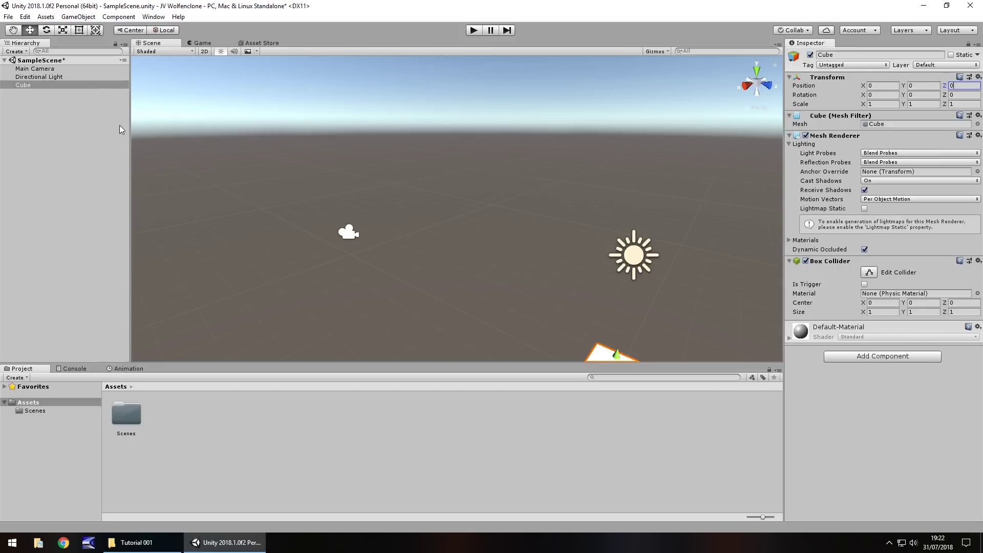
Frame the Cube and Main Camera in the Scene view, then reselect the Cube's Scale X field
double_click(28, 86)
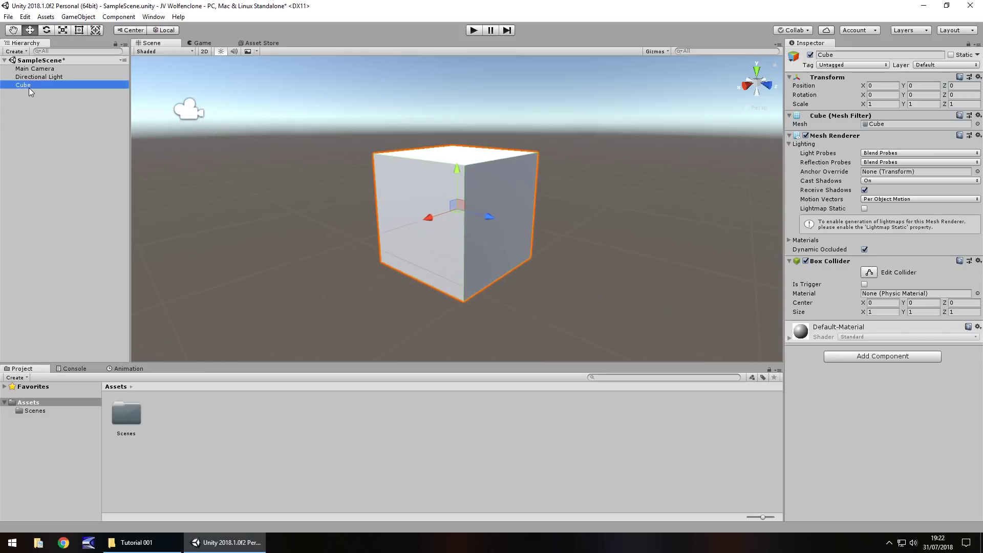
right_click(248, 186)
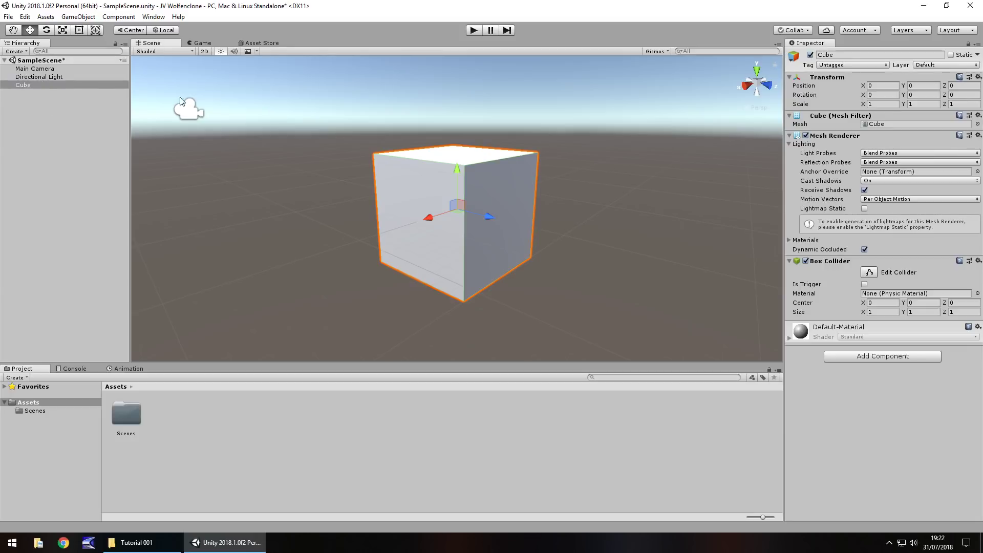
click(189, 112)
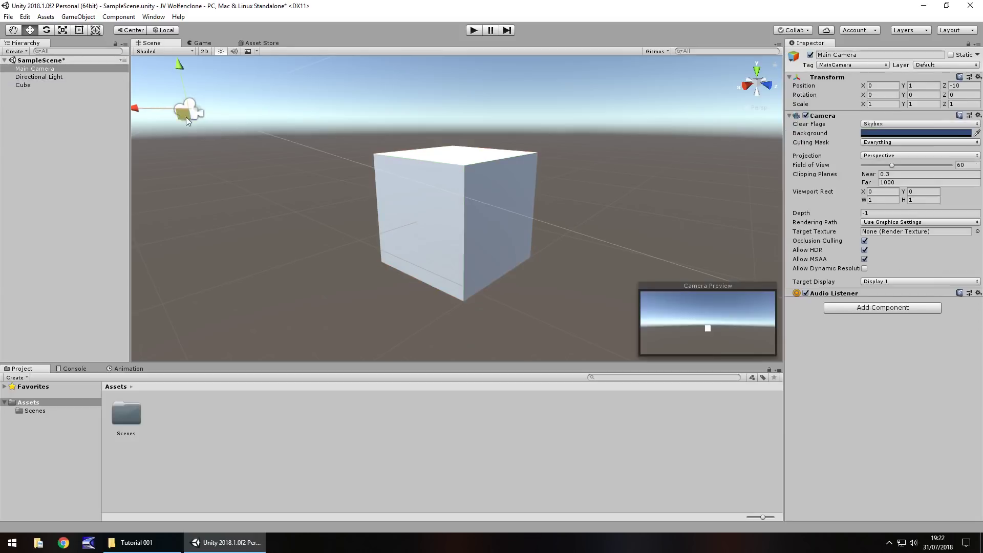
key(f)
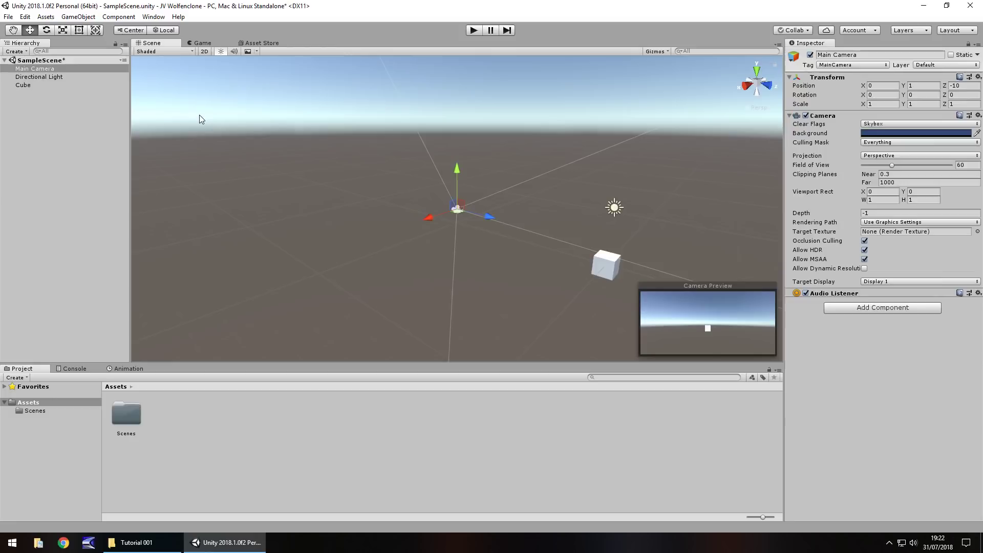
click(35, 86)
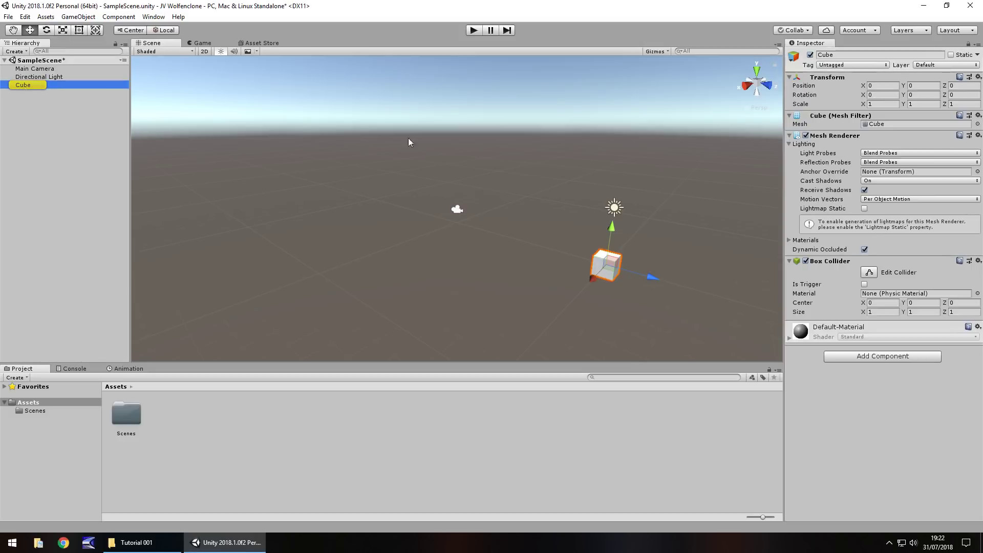
double_click(28, 85)
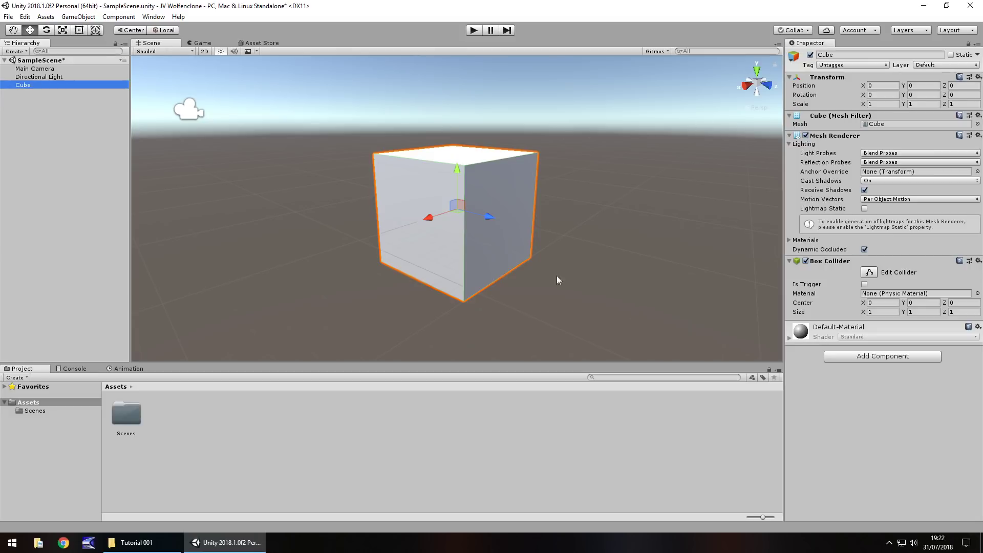
click(884, 105)
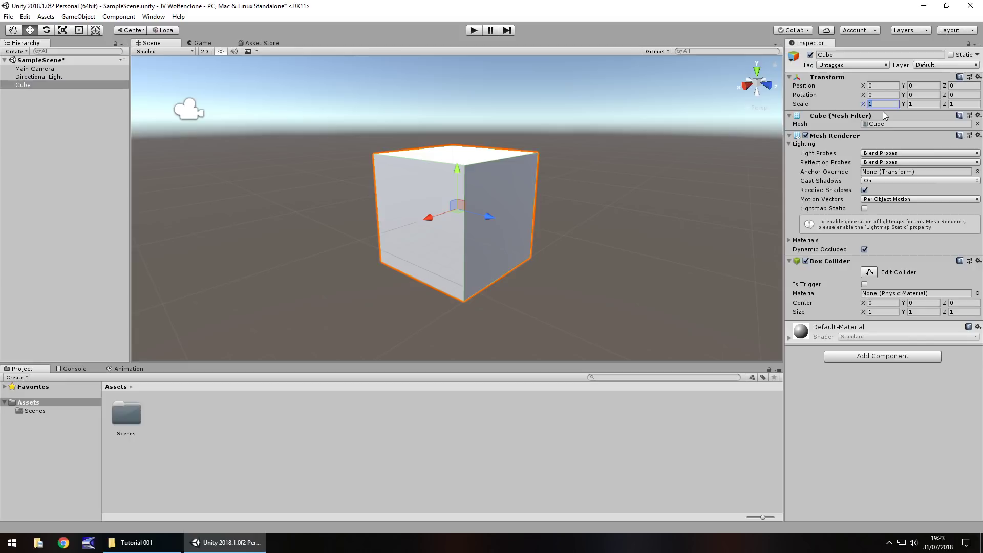
Set the Cube's Scale X and Z to 10, then pan and orbit to look down on the slab
text(10)
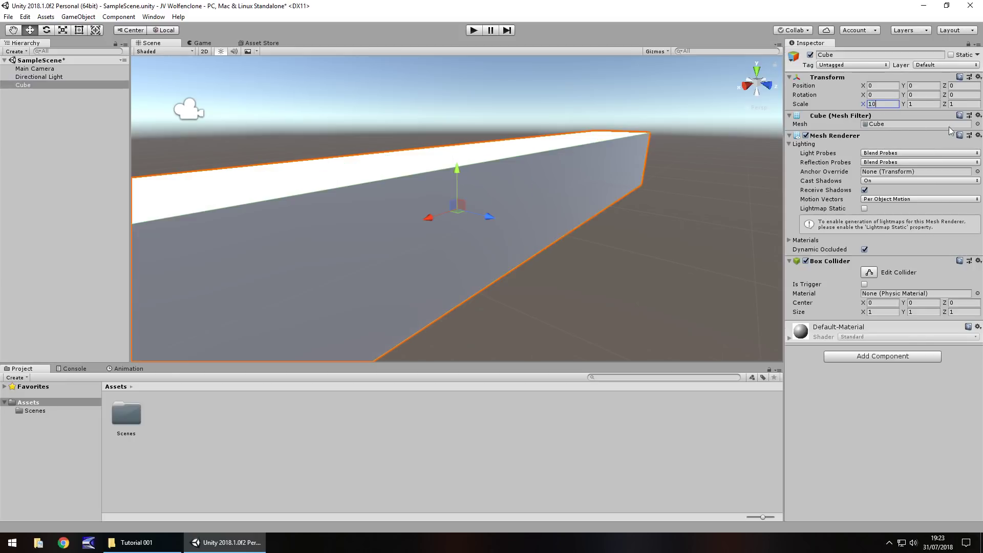
click(967, 105)
text(10)
scroll(435, 204, down, 10)
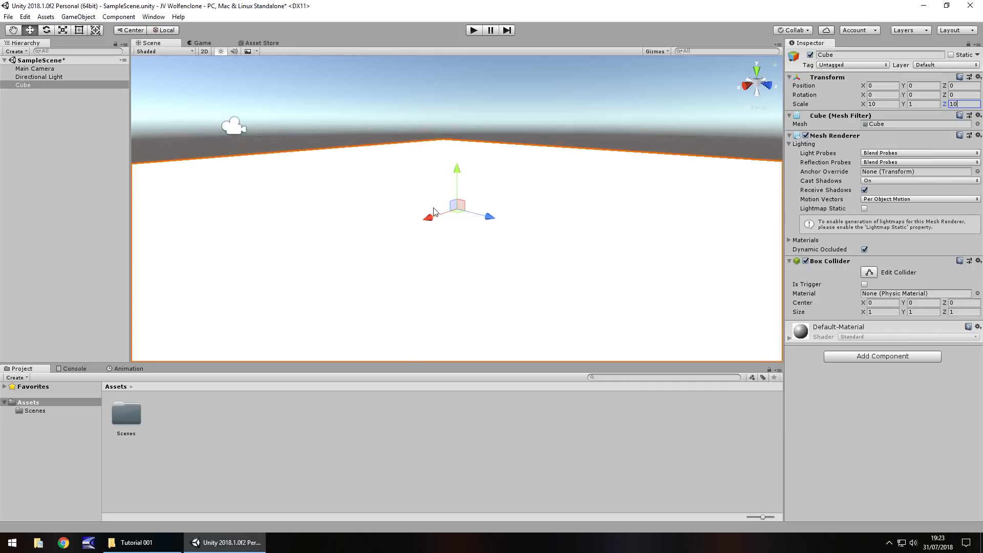
scroll(435, 185, down, 3)
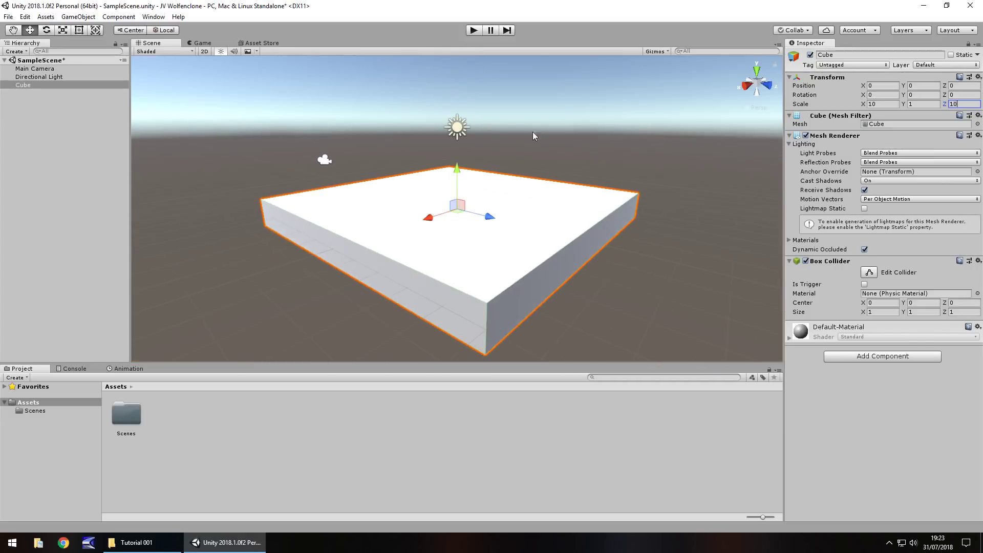
middle_drag(533, 124, 527, 238)
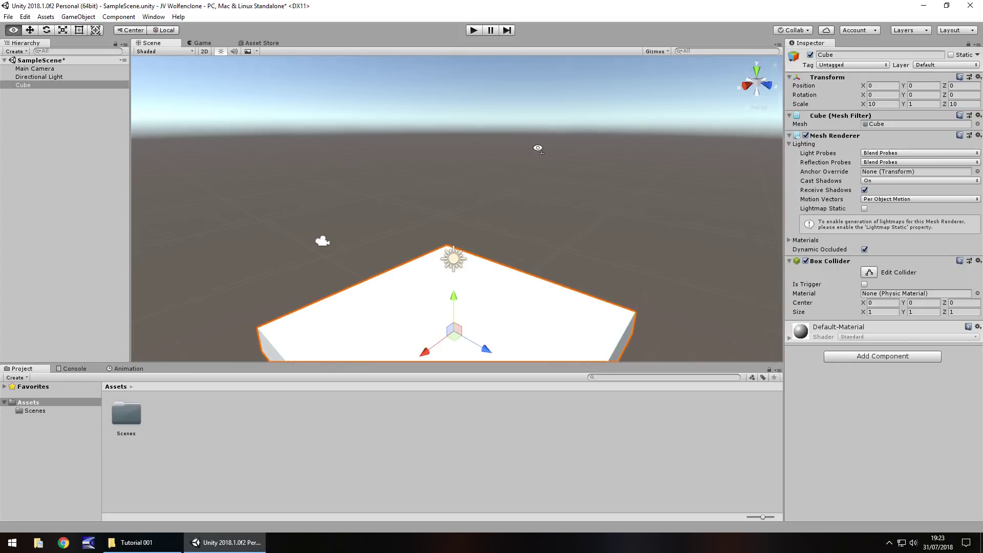
alt+drag(538, 147, 542, 230)
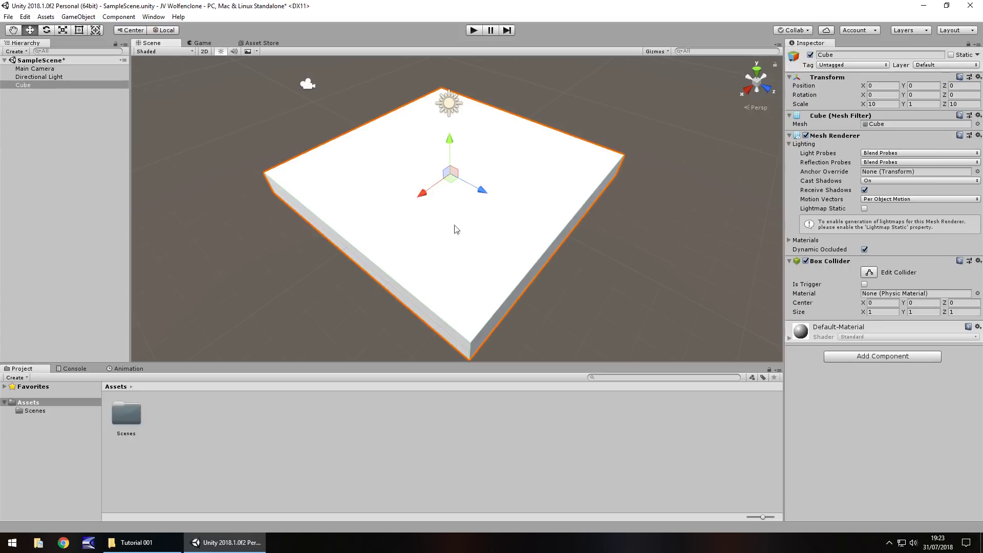
drag(864, 95, 711, 42)
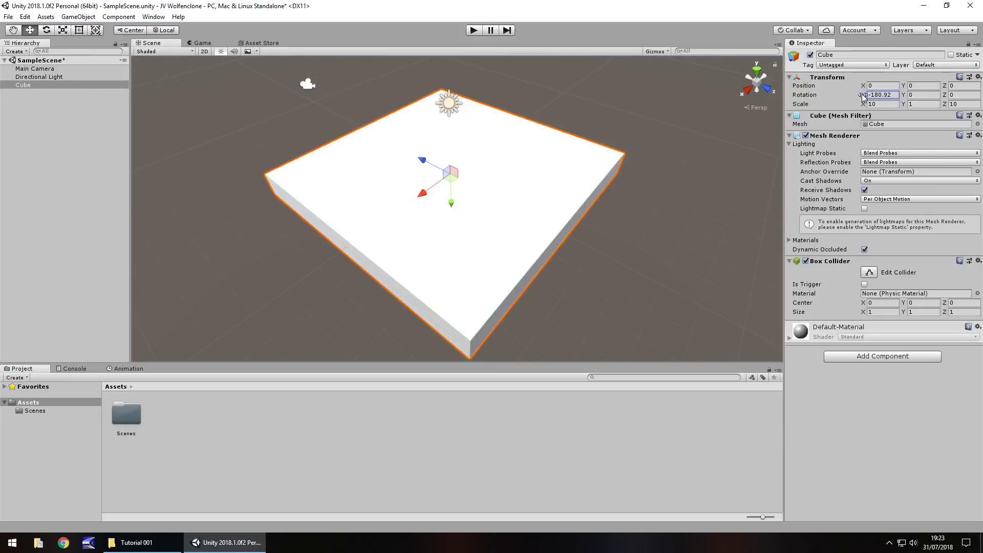
drag(863, 97, 397, 45)
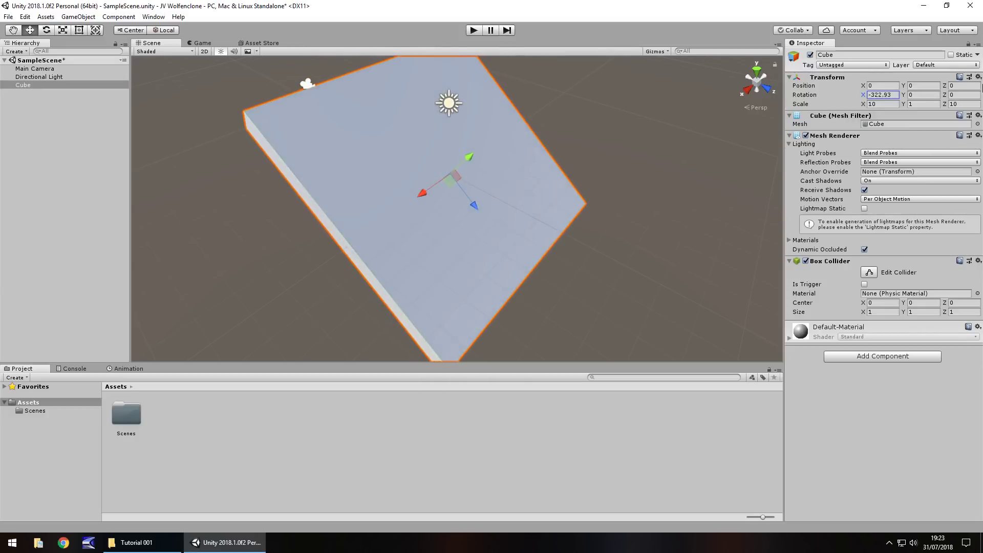
drag(903, 97, 878, 98)
drag(945, 95, 893, 86)
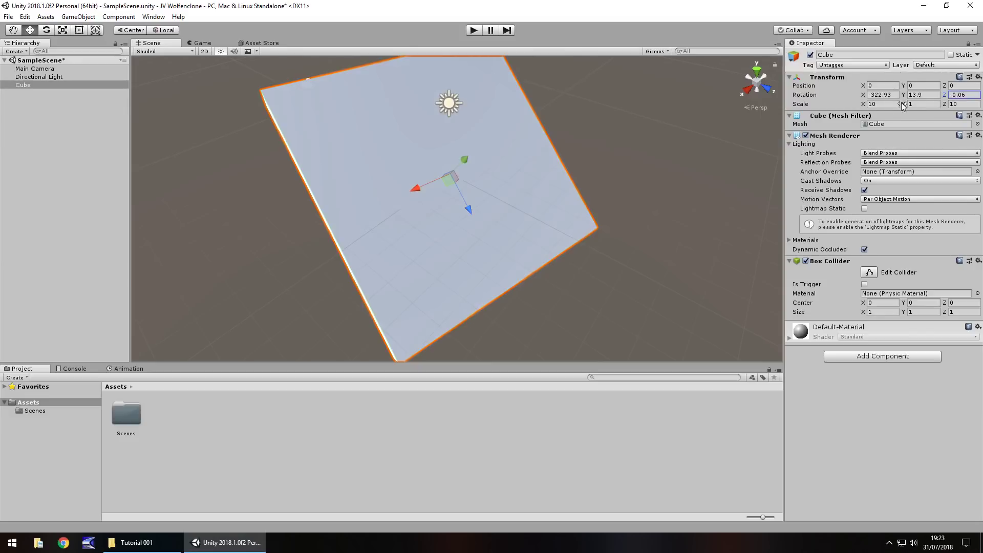
mouse_move(903, 105)
mouse_down()
mouse_move(148, 103)
mouse_move(97, 69)
mouse_move(962, 87)
mouse_move(914, 119)
mouse_up()
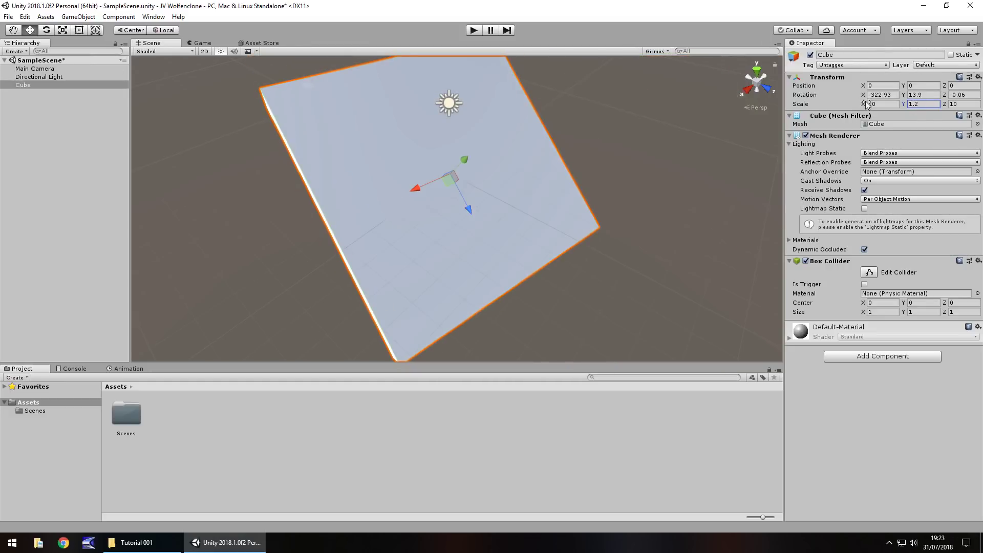
drag(865, 100, 720, 103)
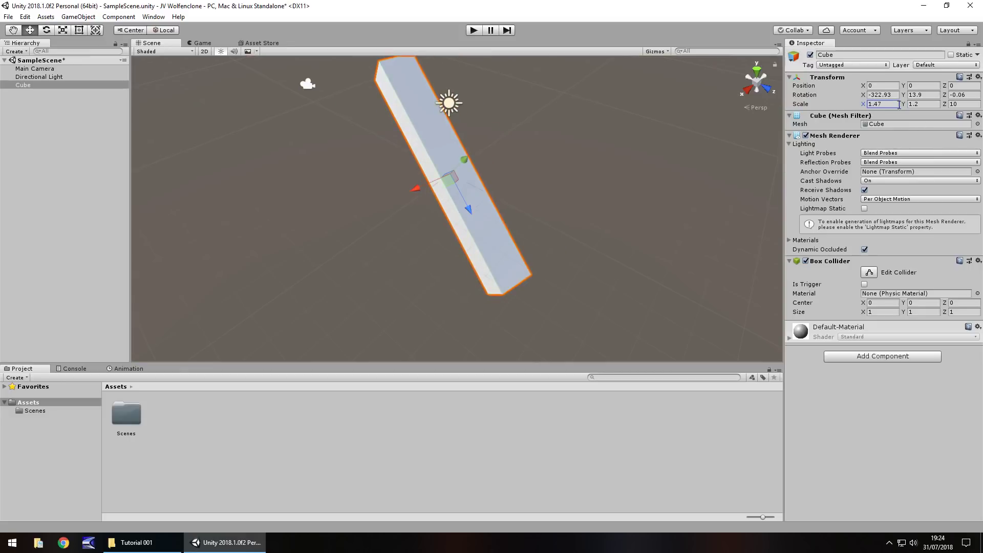
key(ctrl+z)
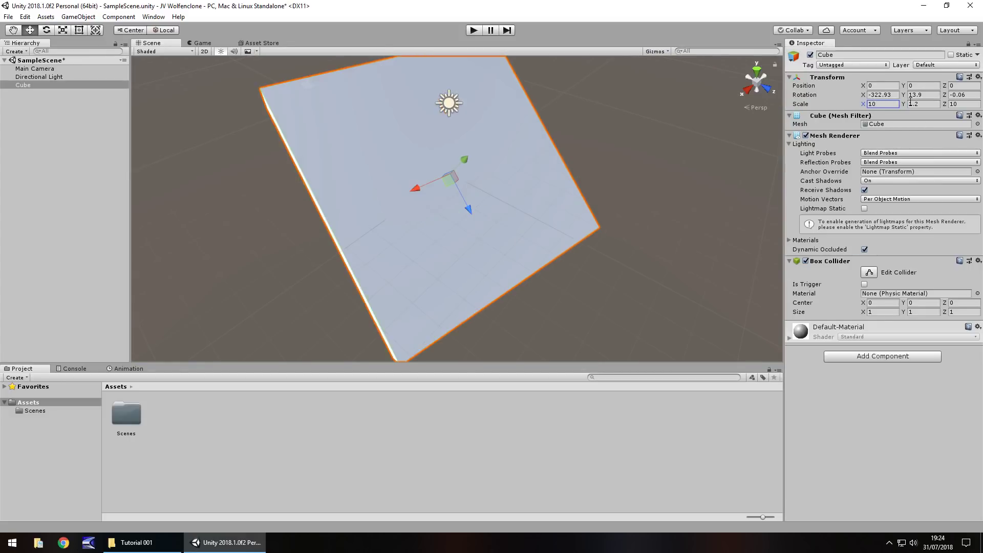
key(ctrl+z)
key(ctrl+z)
key(ctrl+z)
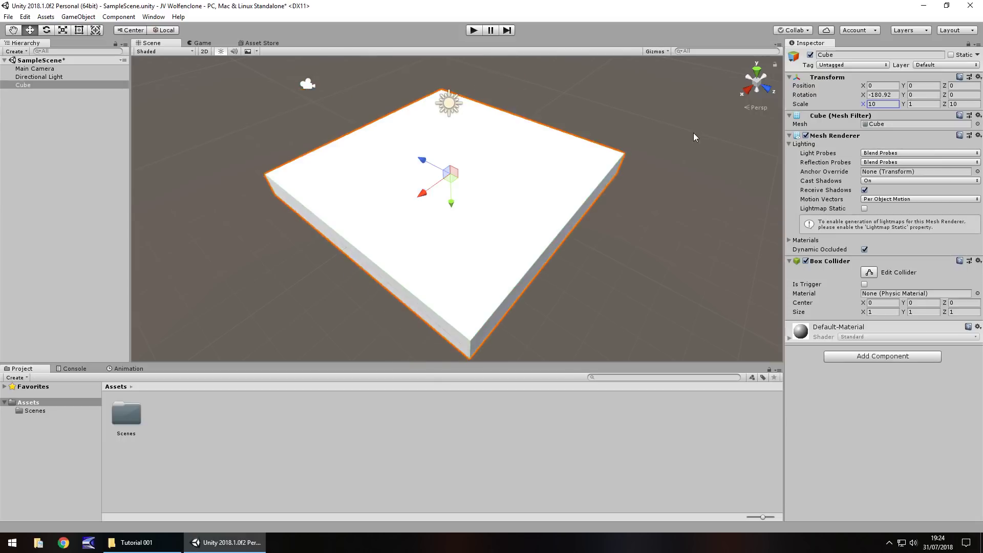
key(ctrl+z)
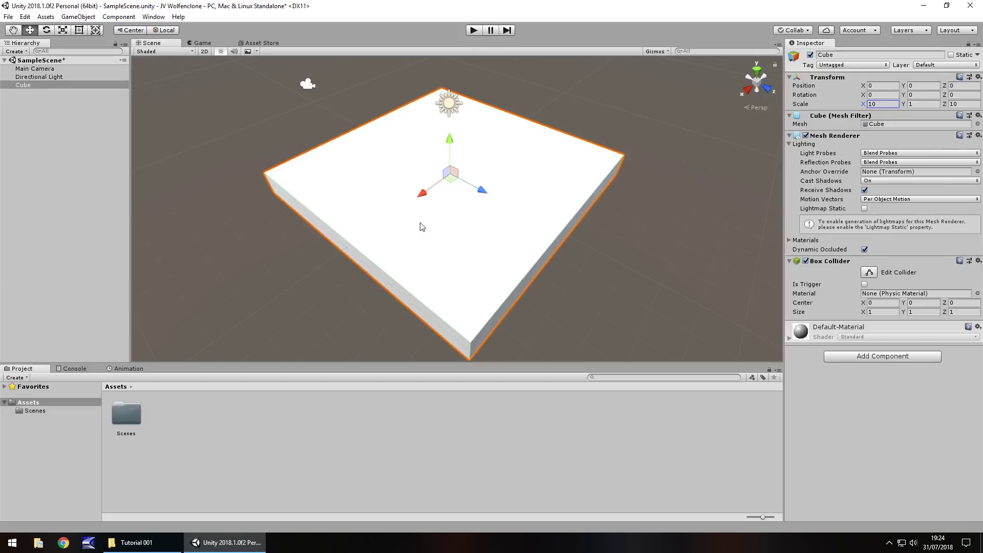
Create a new 3D cube in the scene
scroll(461, 233, up, 3)
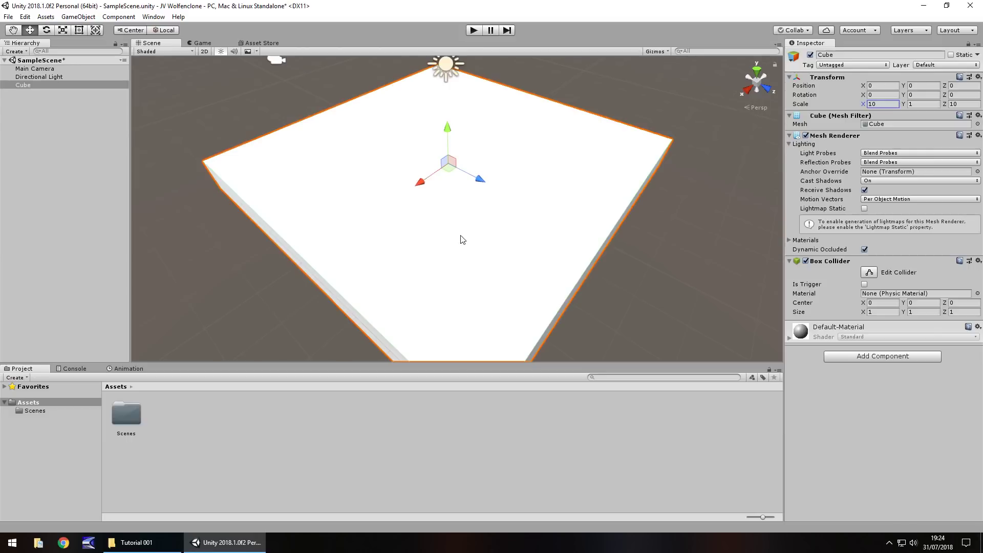
right_drag(460, 239, 481, 219)
scroll(482, 219, down, 3)
middle_drag(481, 219, 502, 125)
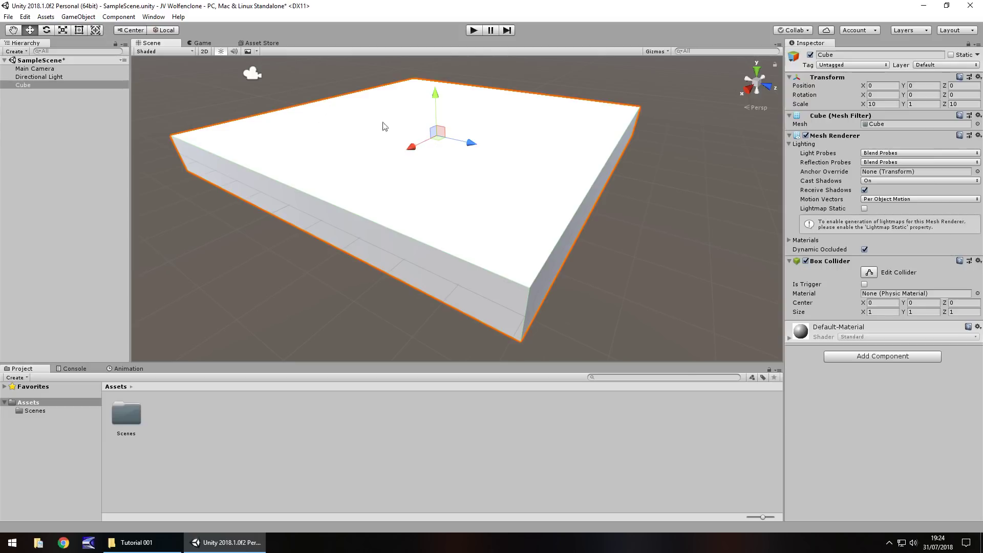
click(79, 17)
mouse_move(123, 51)
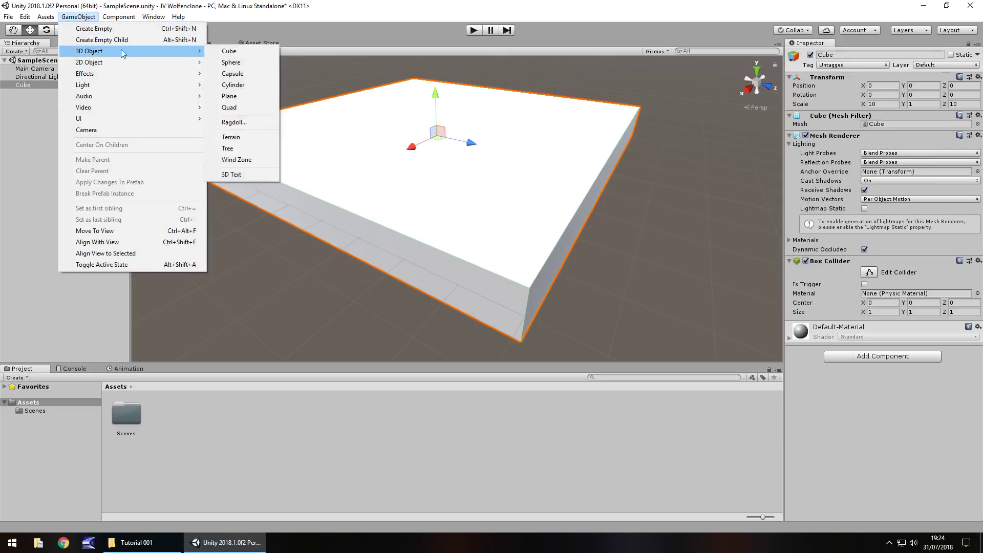
click(235, 51)
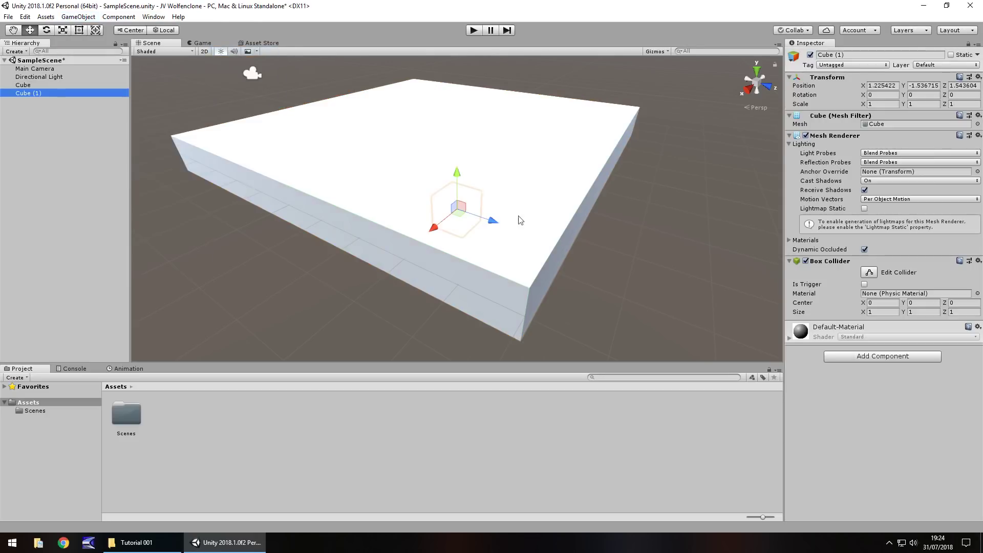
Set the new cube's position to 0, 0, 0
click(882, 86)
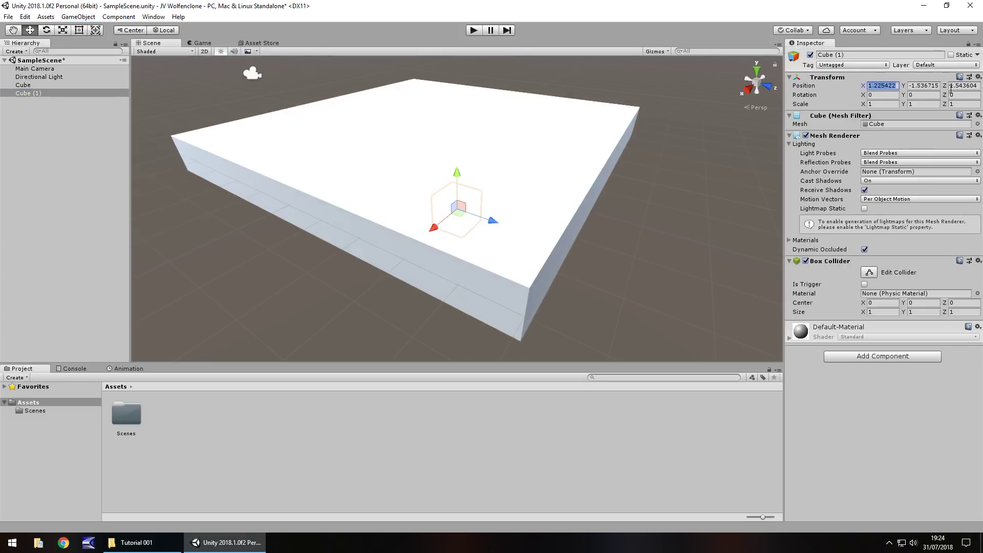
text(0)
key(Tab)
text(0)
key(Tab)
text(0)
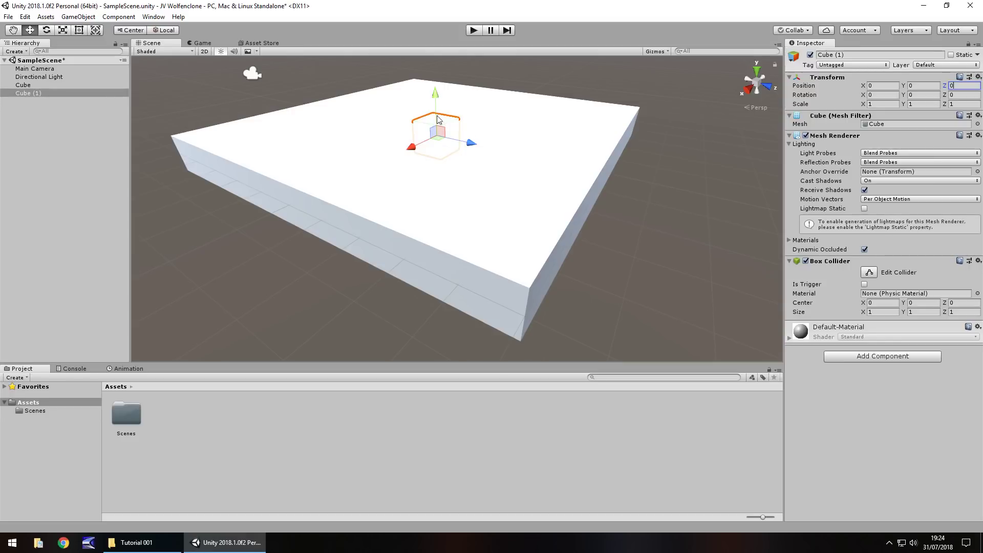
Delete the new cube, then duplicate the floor slab Cube as Cube (1) with Ctrl+D
click(29, 94)
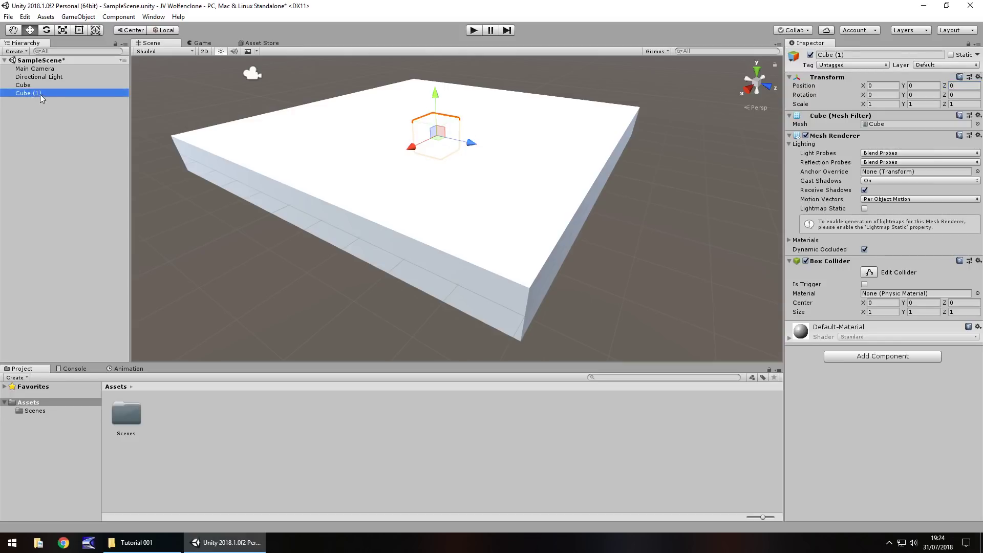
key(Delete)
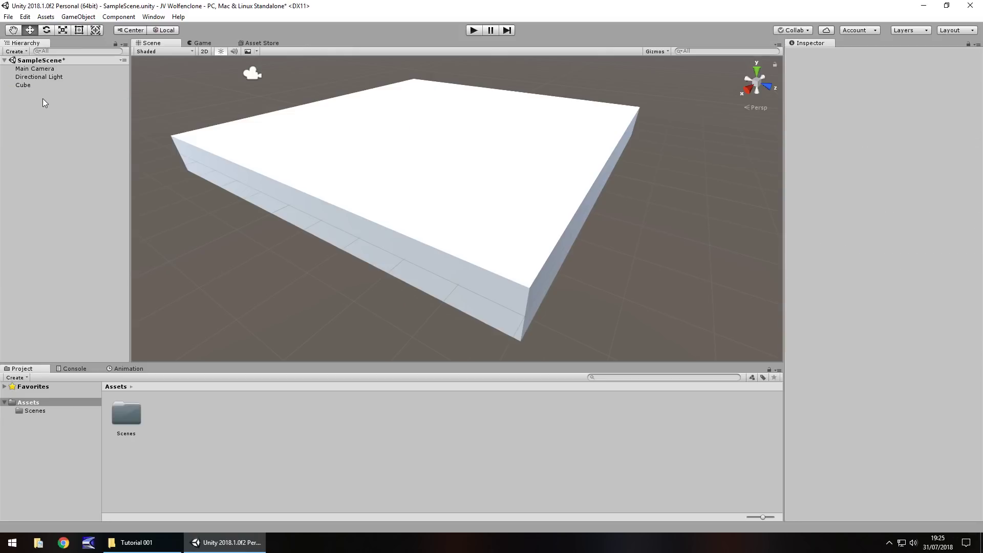
click(452, 170)
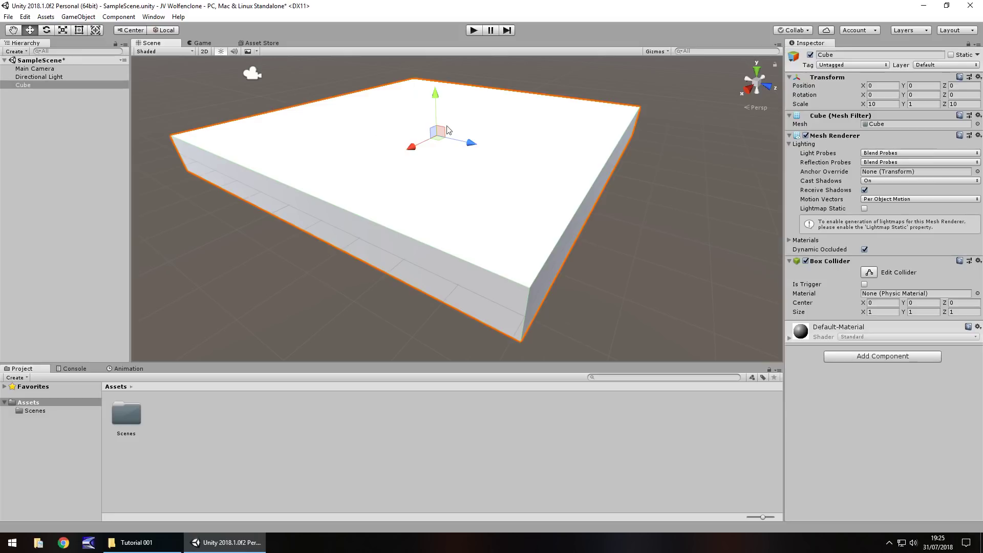
key(ctrl+d)
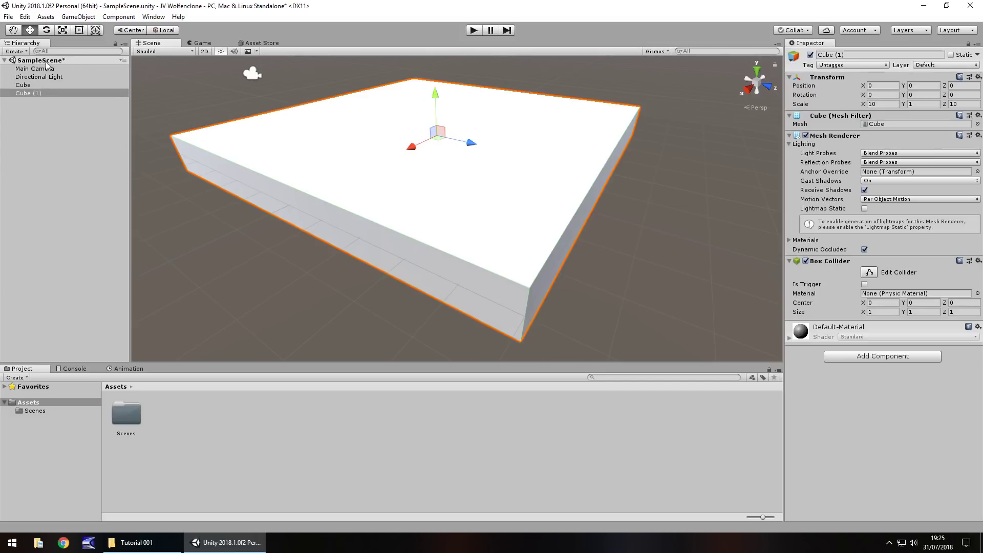
click(25, 17)
click(56, 311)
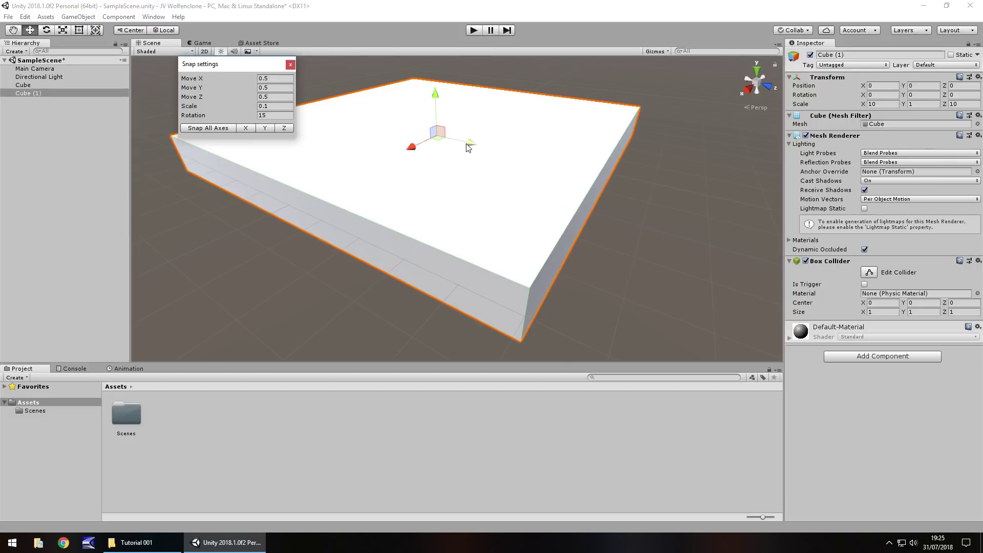
drag(467, 148, 541, 192)
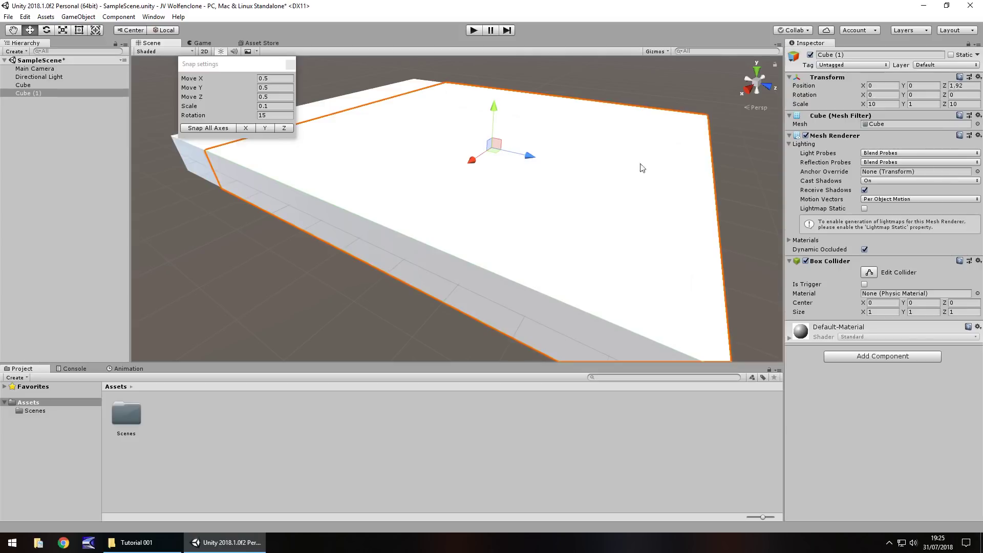
drag(531, 157, 511, 156)
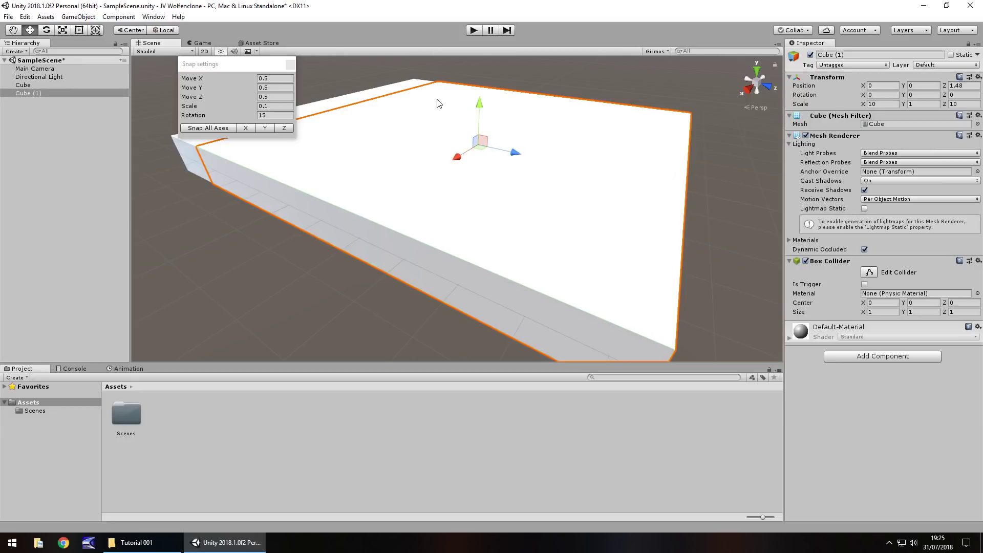
click(962, 86)
text(0)
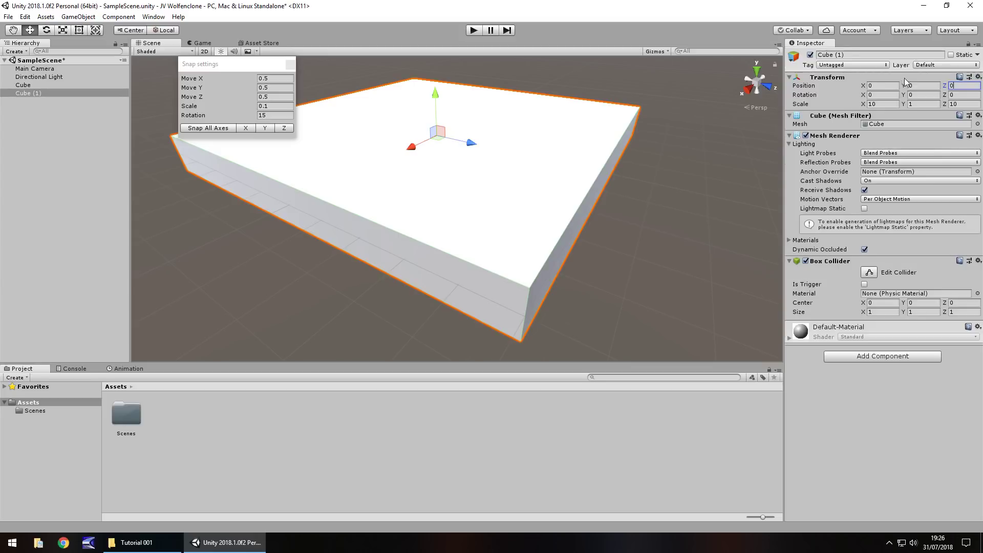
click(278, 78)
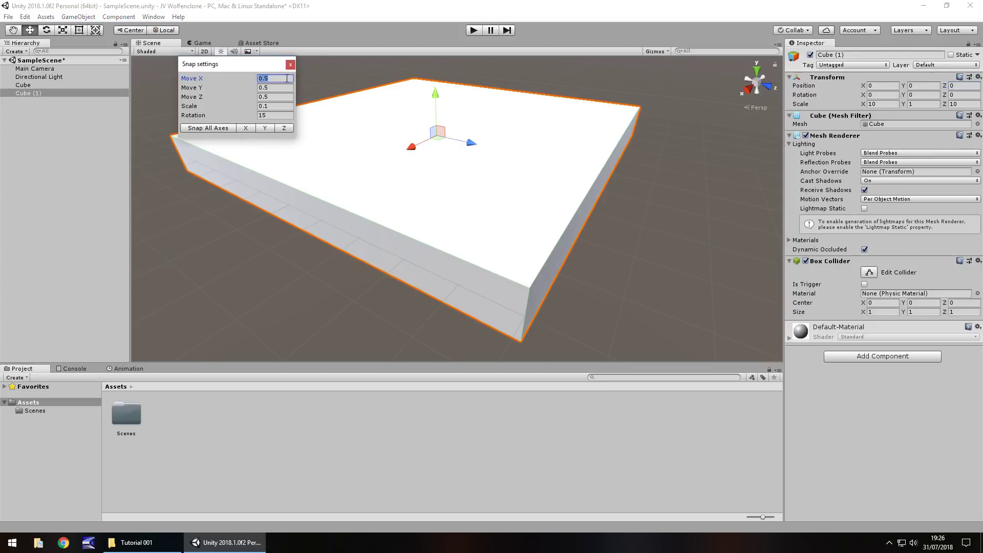
text(1)
click(288, 87)
click(281, 97)
click(472, 150)
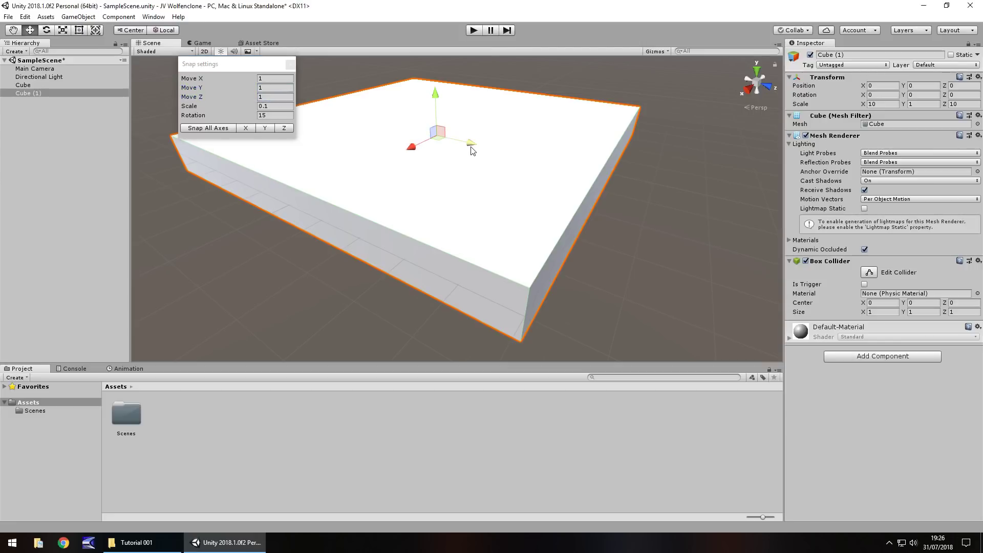
drag(470, 149, 637, 218)
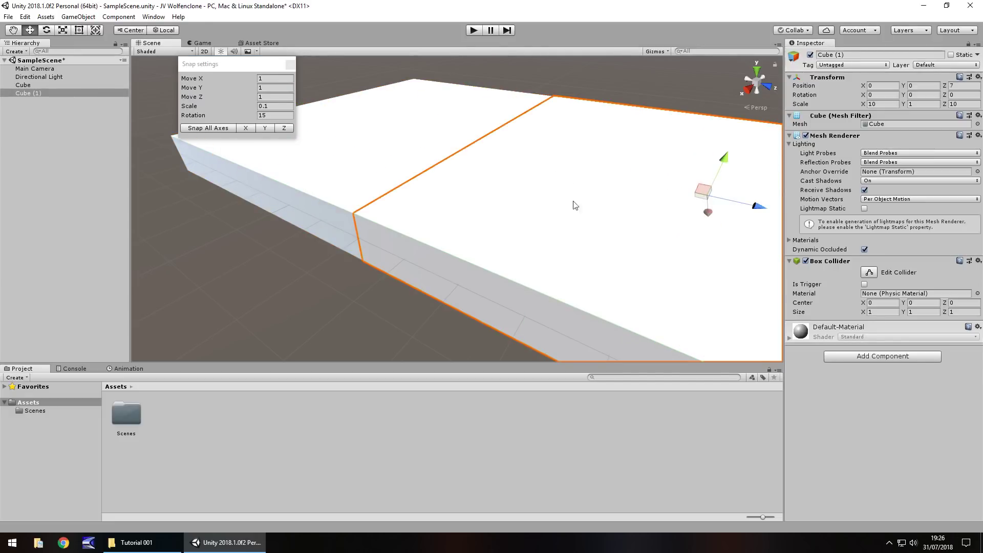
drag(758, 207, 409, 149)
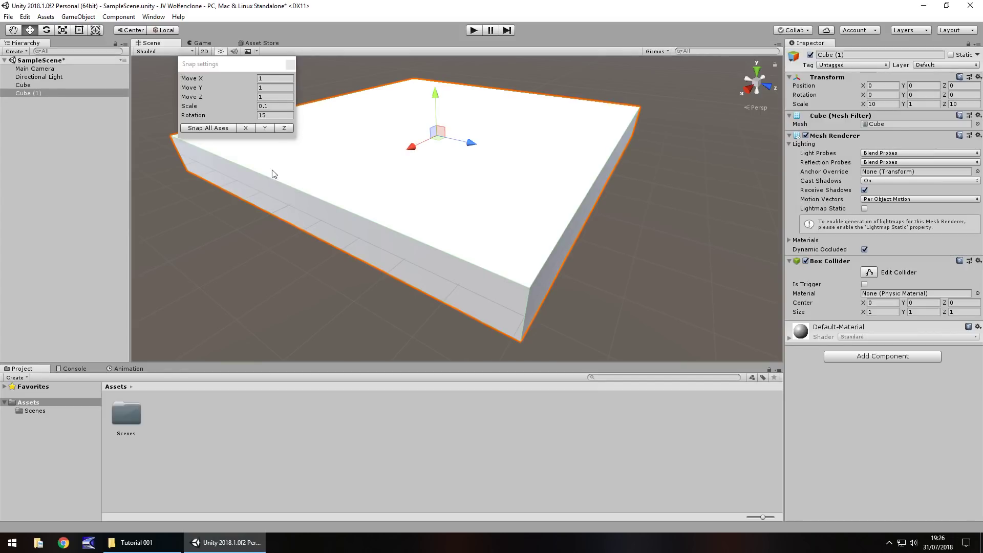
click(278, 79)
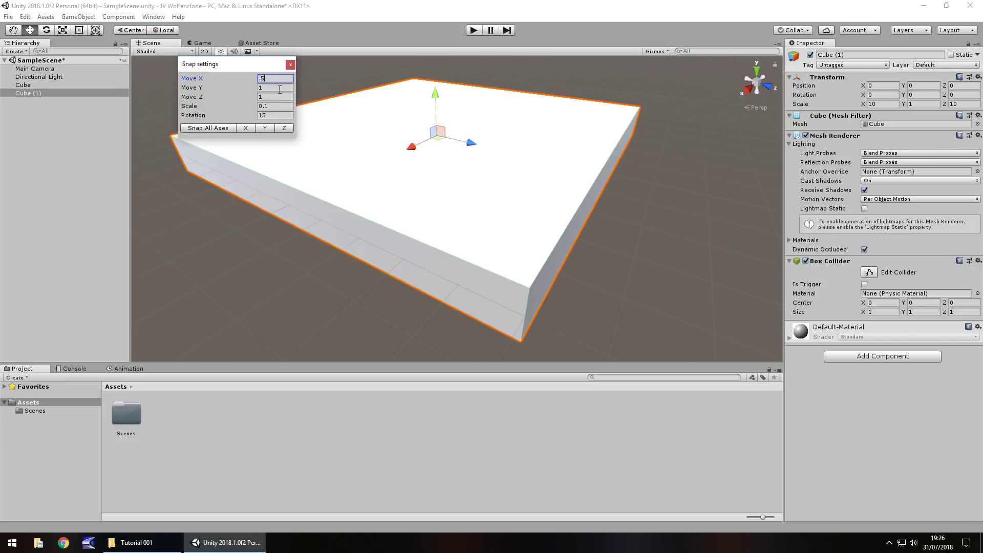
key(Tab)
text(.5)
key(Tab)
text(.5)
click(290, 65)
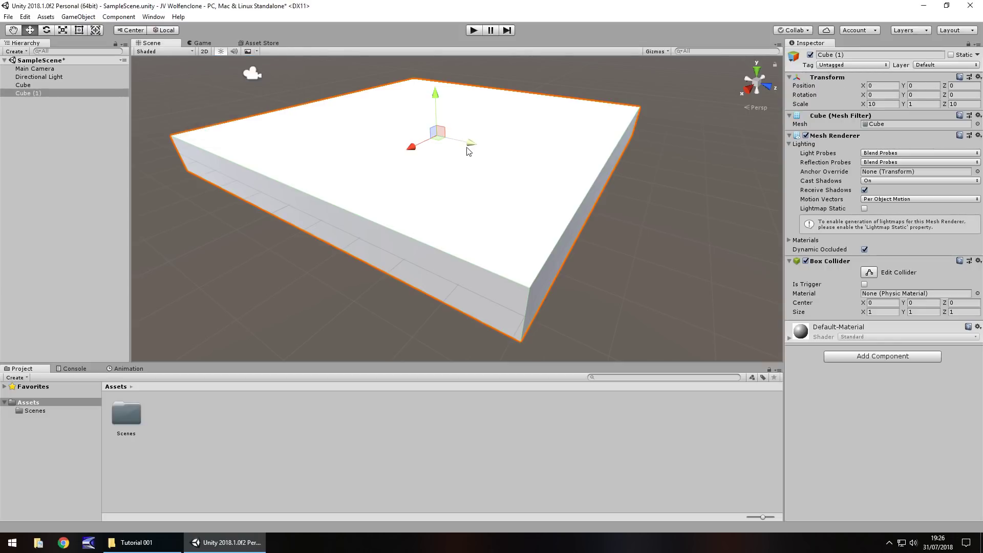
drag(470, 149, 446, 194)
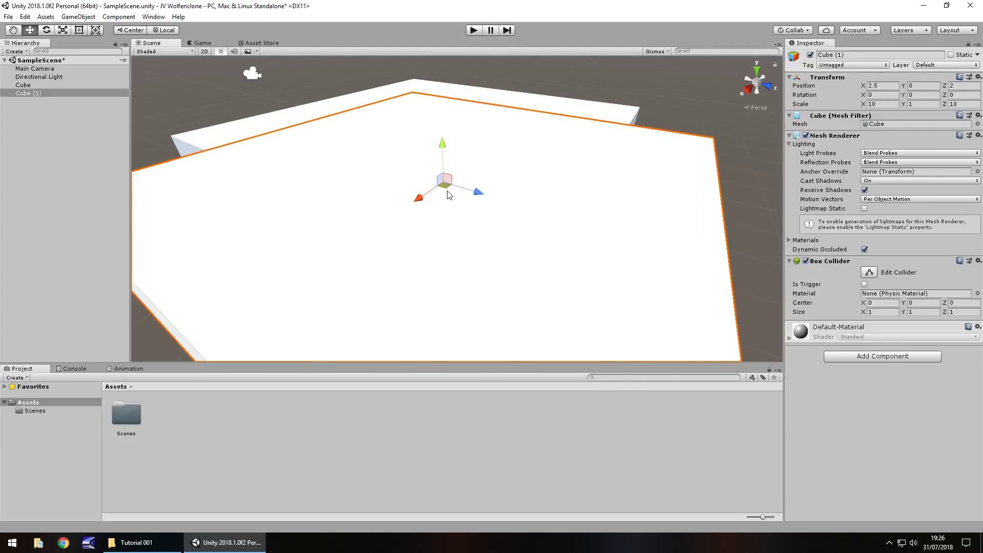
key(ctrl+z)
key(ctrl+z)
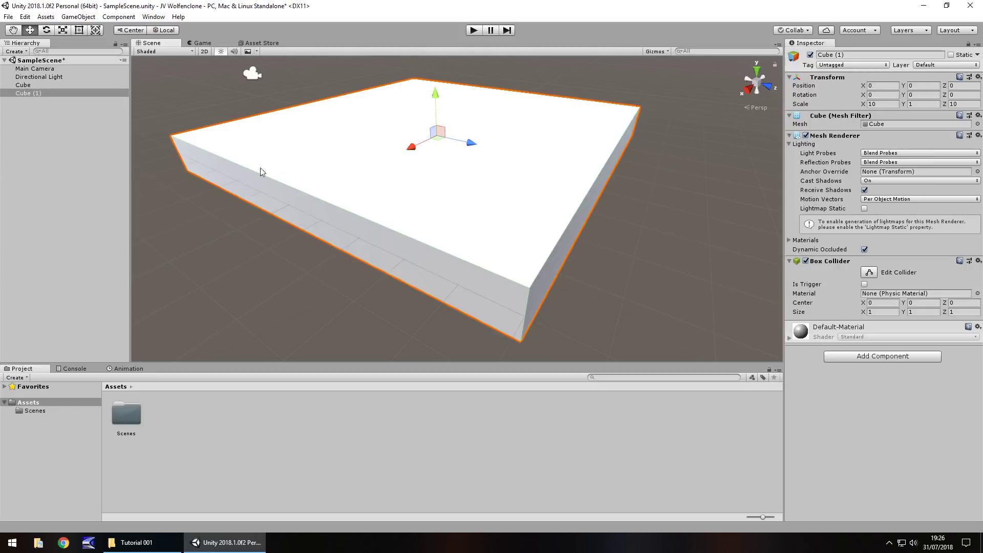
Set Cube (1) scale to 5, 5, 5 and view it rising from the slab's centre
click(884, 104)
text(5)
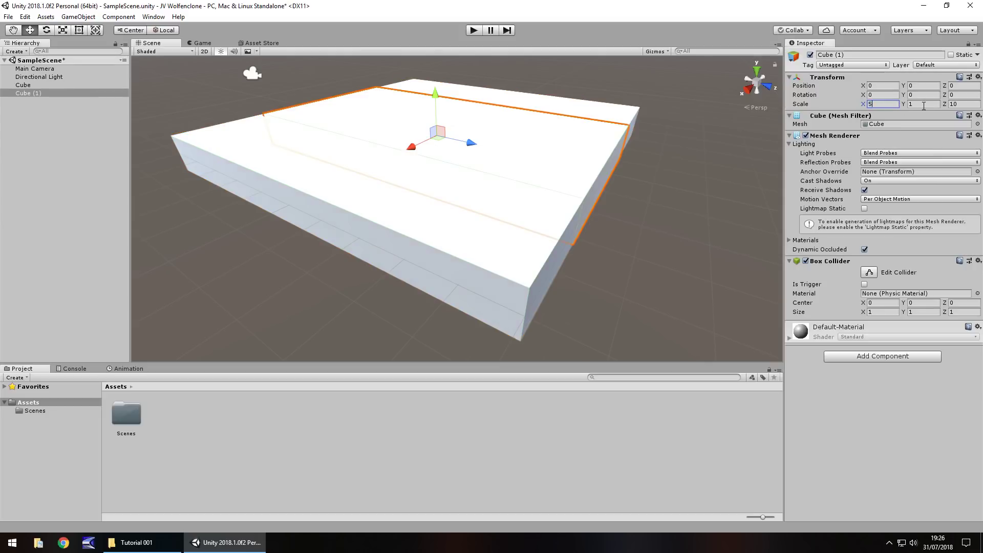
click(923, 104)
text(5)
click(958, 105)
text(5)
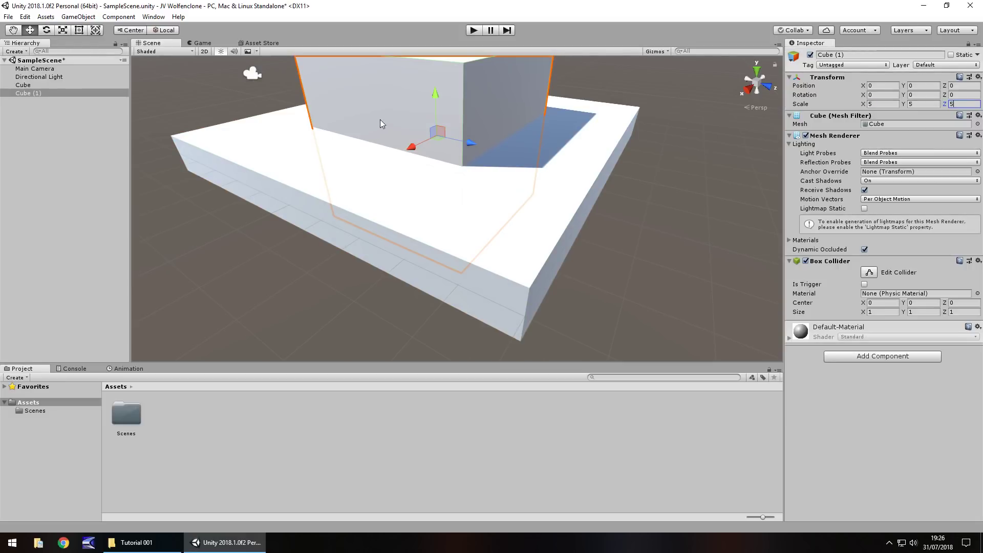
right_drag(429, 132, 444, 233)
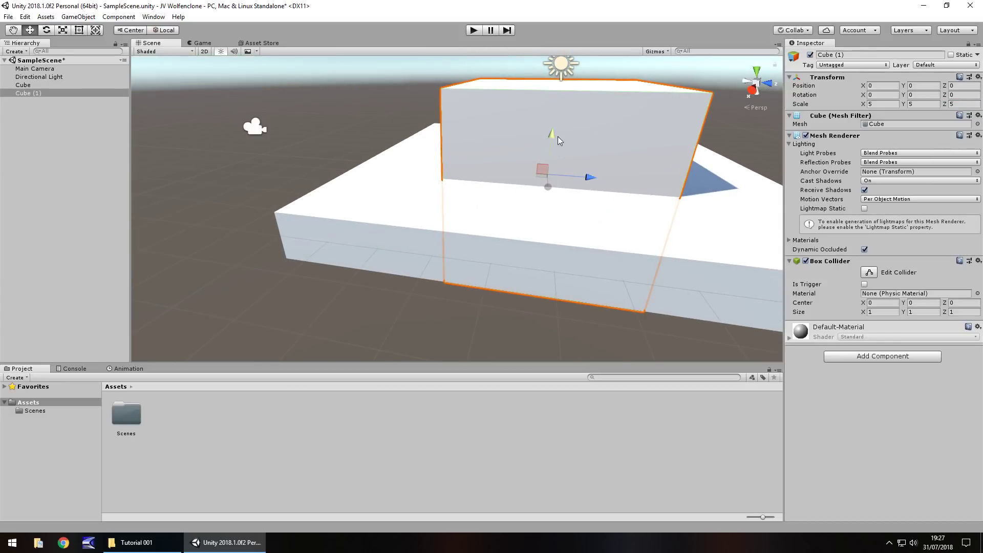
Raise Cube (1) along Y to 3 with the Move gizmo
drag(552, 137, 541, 44)
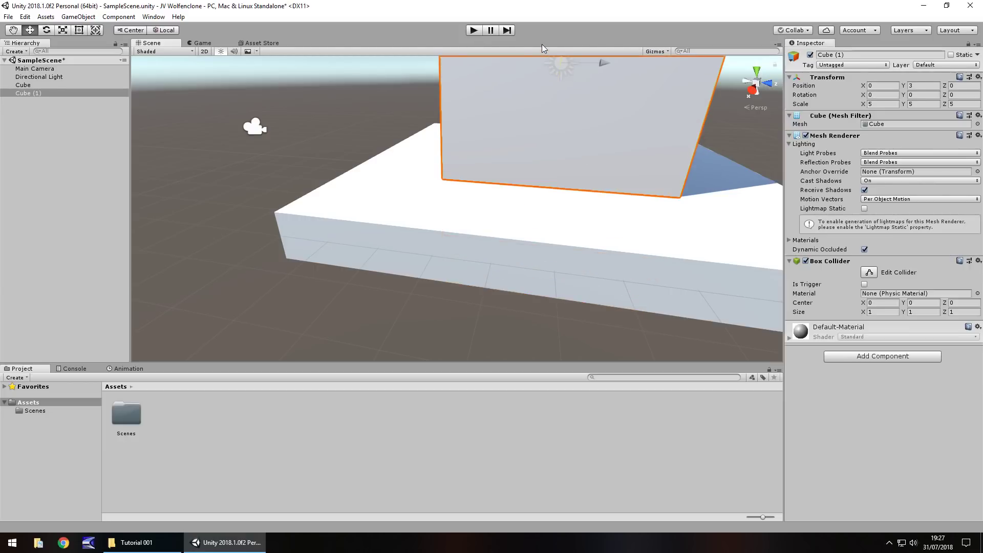
middle_drag(589, 193, 530, 108)
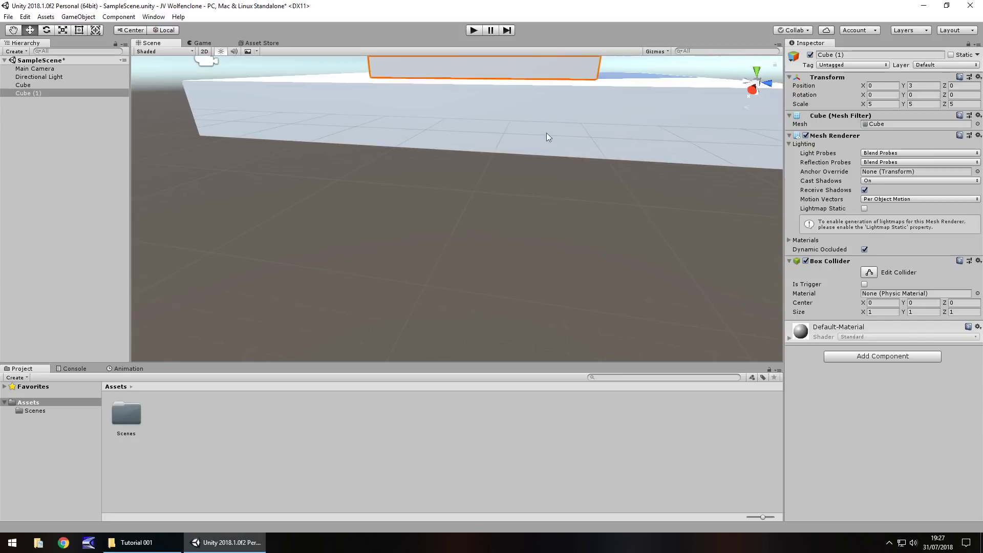
click(523, 187)
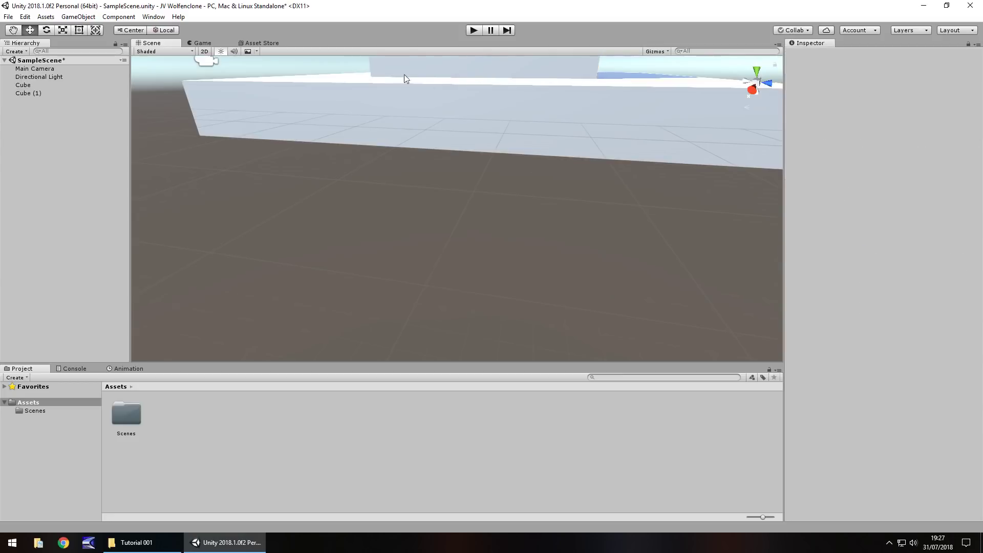
alt+drag(512, 95, 597, 200)
middle_drag(596, 200, 516, 223)
alt+drag(516, 222, 425, 224)
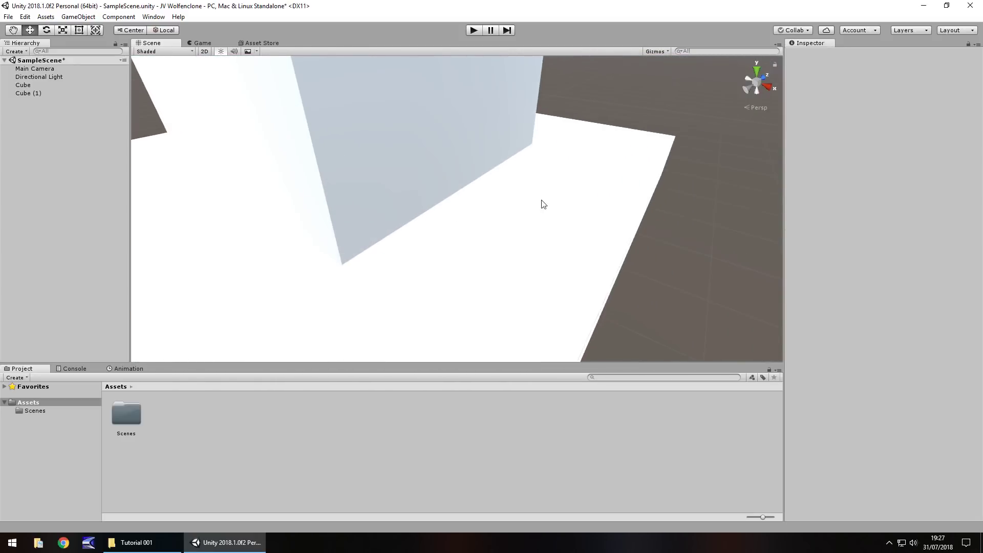
scroll(527, 213, down, 5)
alt+drag(505, 215, 476, 162)
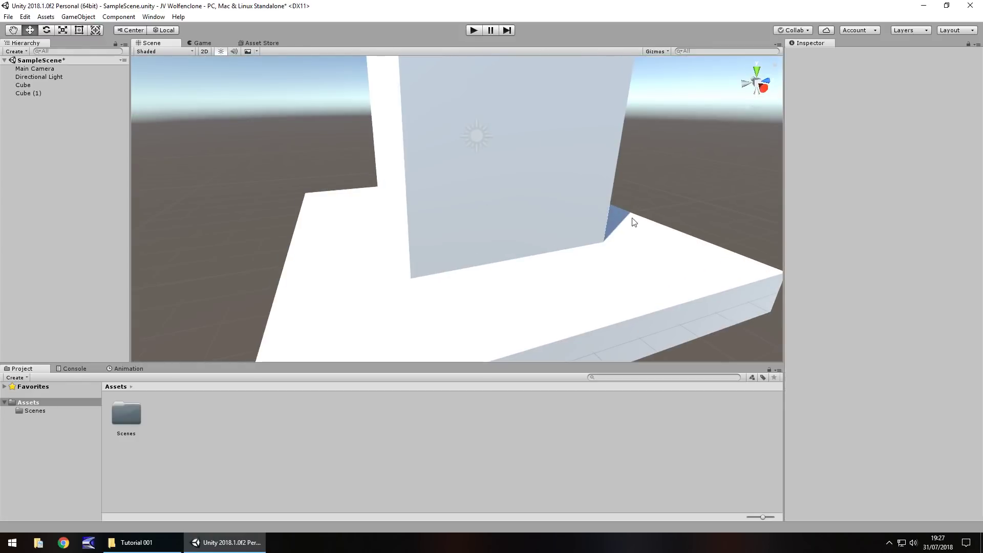
Slide Cube (1) along Z to the slab edge, reaching position 2.5, 3, 6.5
click(446, 218)
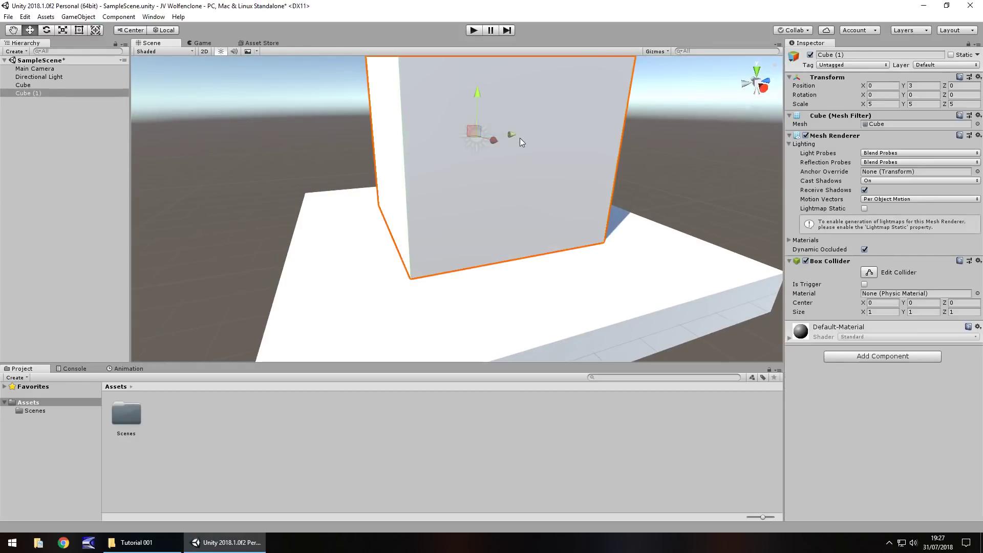
drag(515, 139, 745, 179)
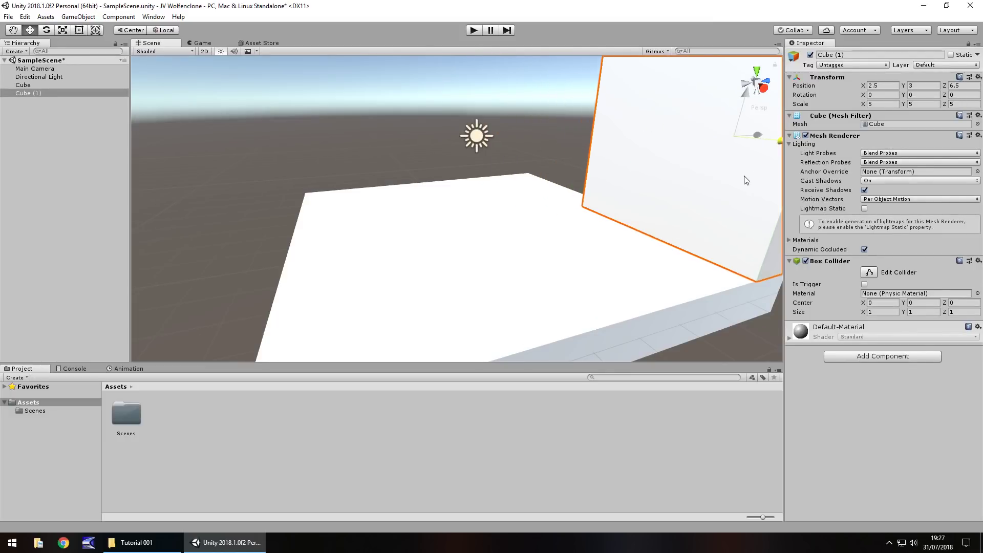
right_drag(560, 213, 634, 230)
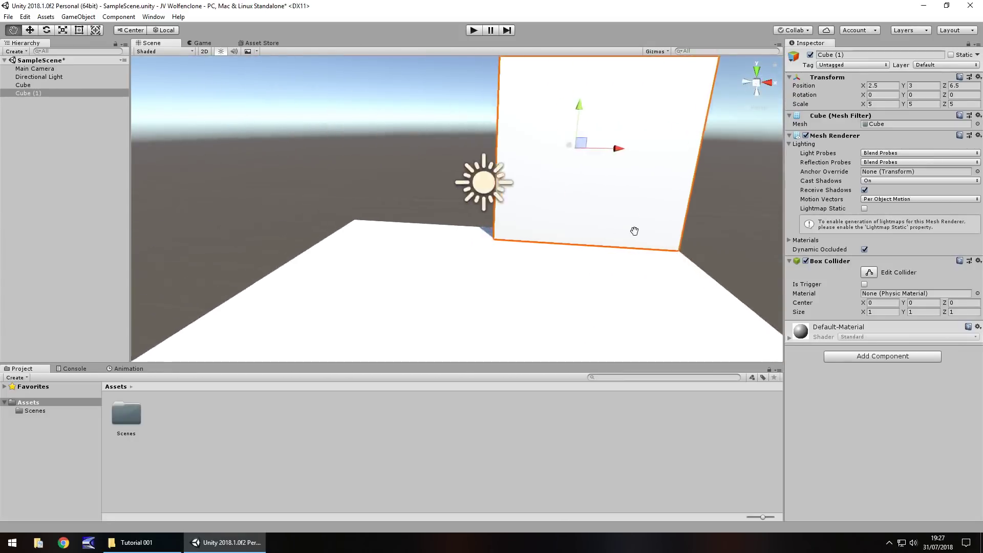
middle_drag(634, 231, 731, 235)
middle_drag(406, 210, 3, 169)
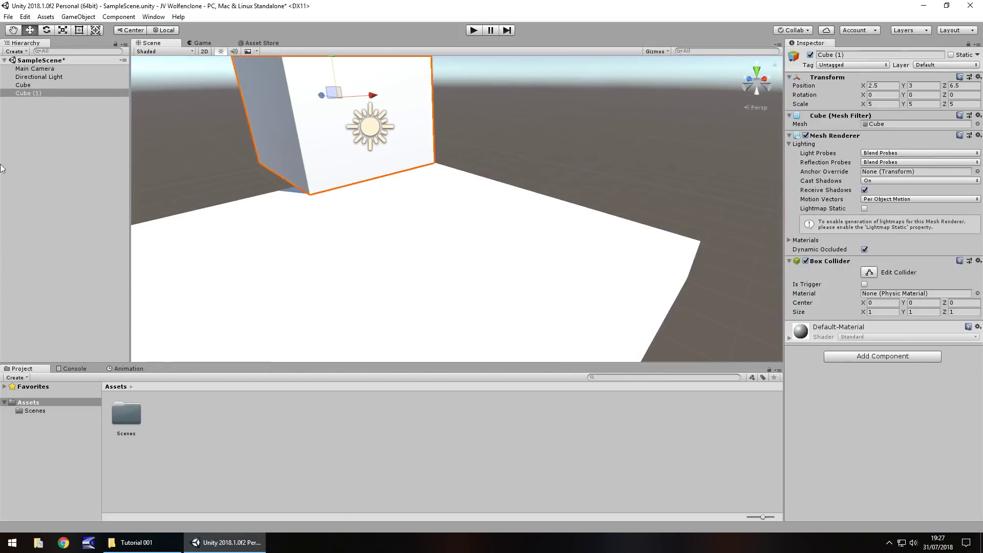
Rename the floor slab Cube to Floor001
click(29, 85)
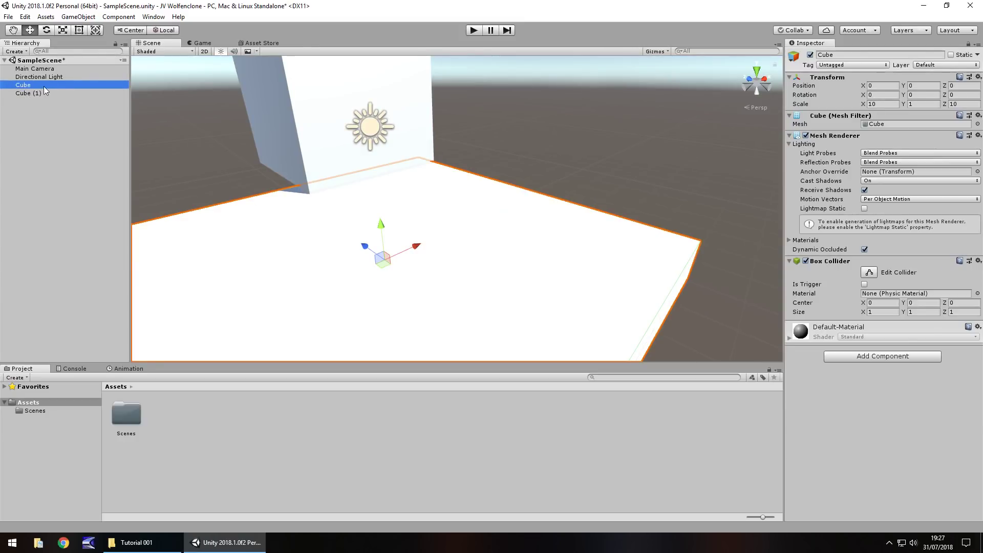
right_click(33, 90)
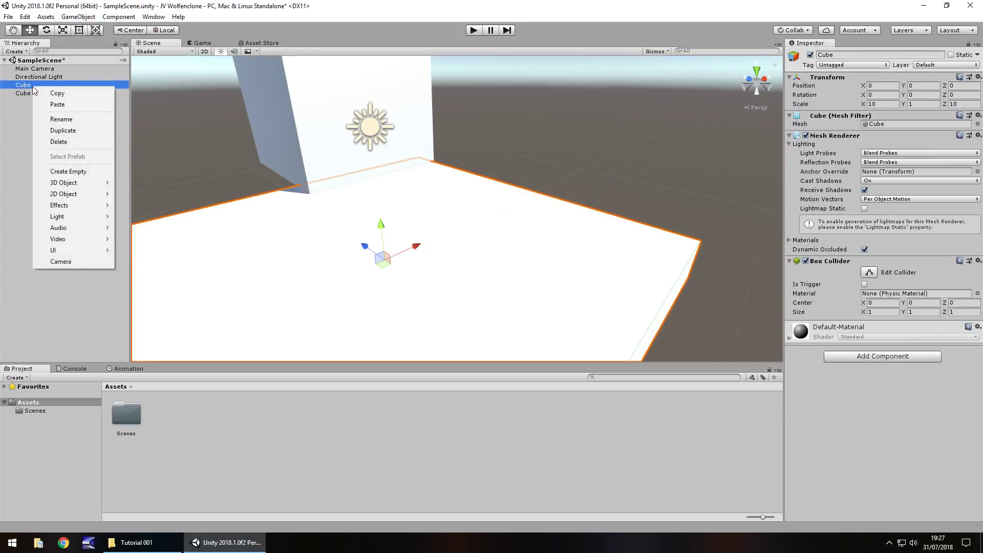
click(65, 118)
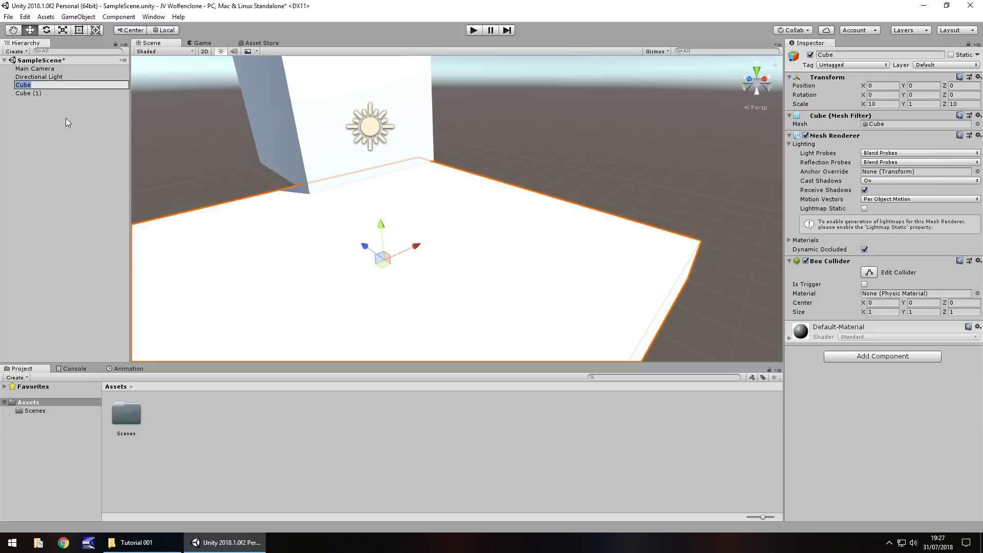
text(Floor001)
key(Return)
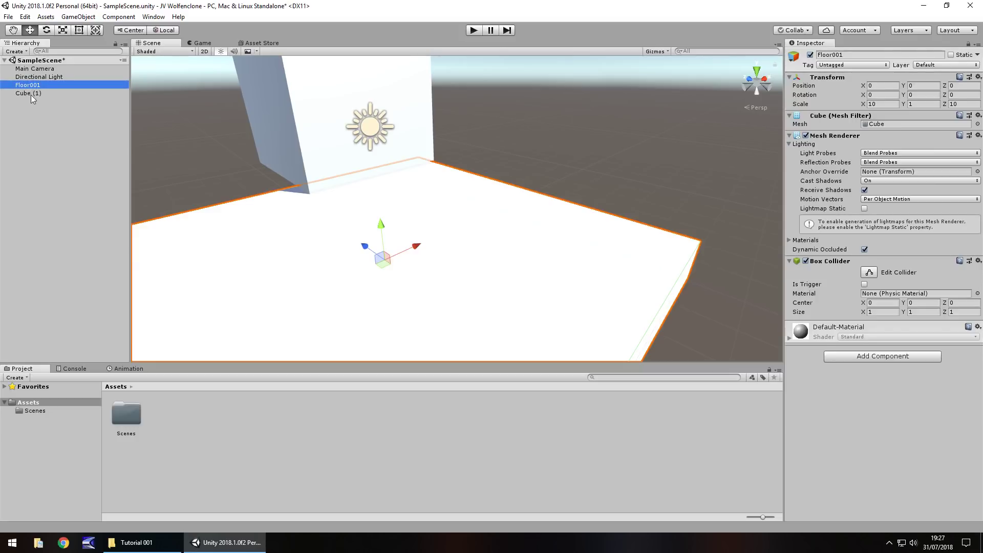
Rename Cube (1) to Wall001
click(30, 93)
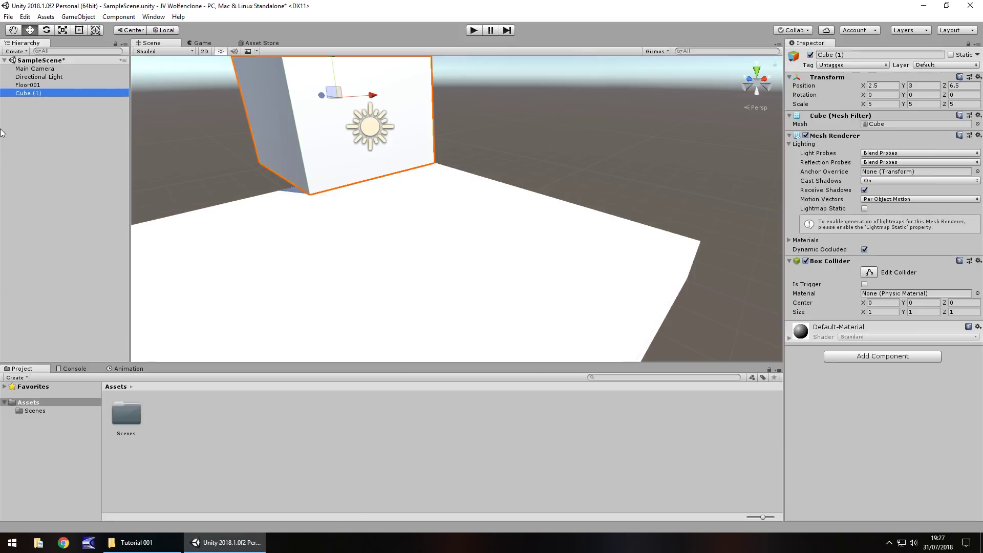
right_click(27, 93)
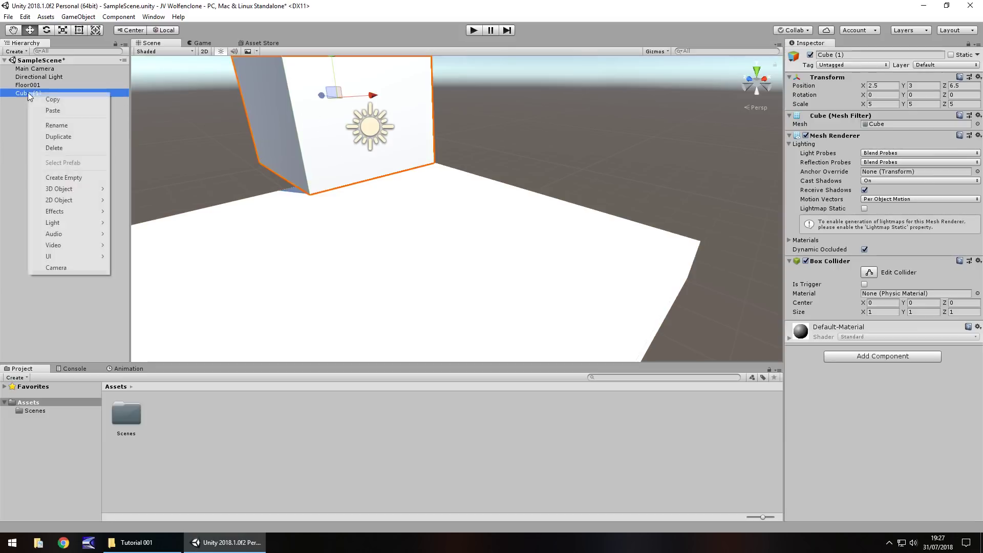
click(61, 125)
text(Wal)
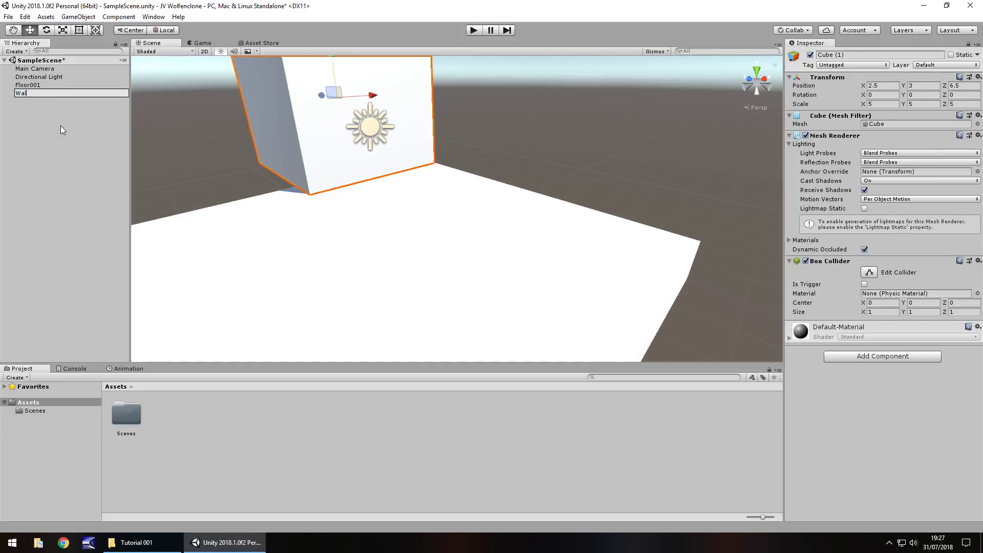
text(l001)
key(Return)
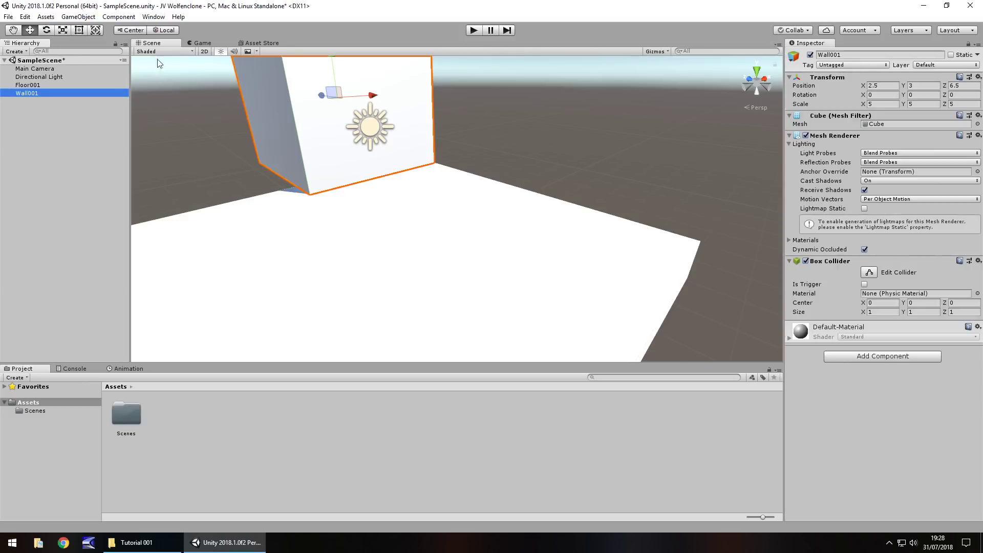
Open the Scenes folder in the Project panel to show SampleScene
double_click(127, 416)
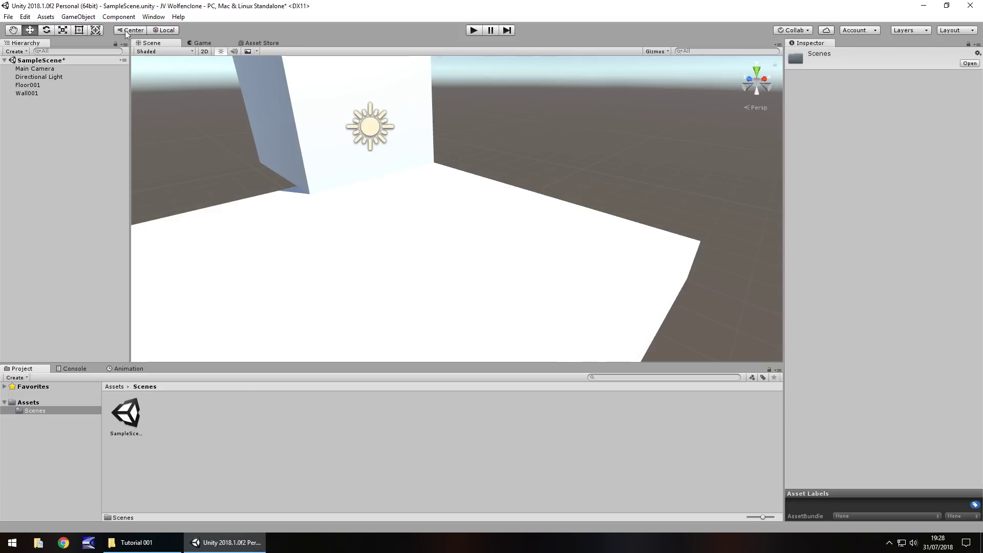
Save the scene as Level001 via Save Scene As
click(8, 17)
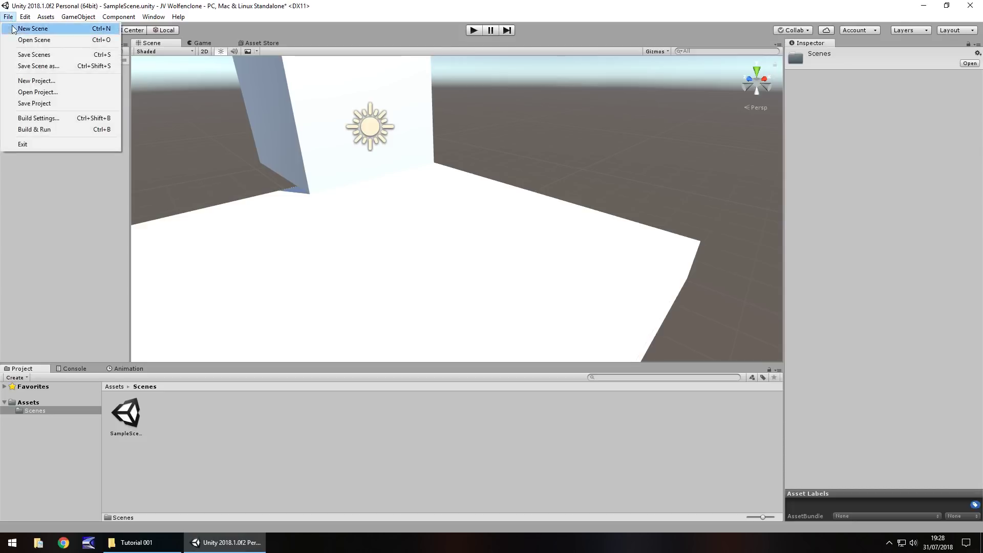
click(39, 65)
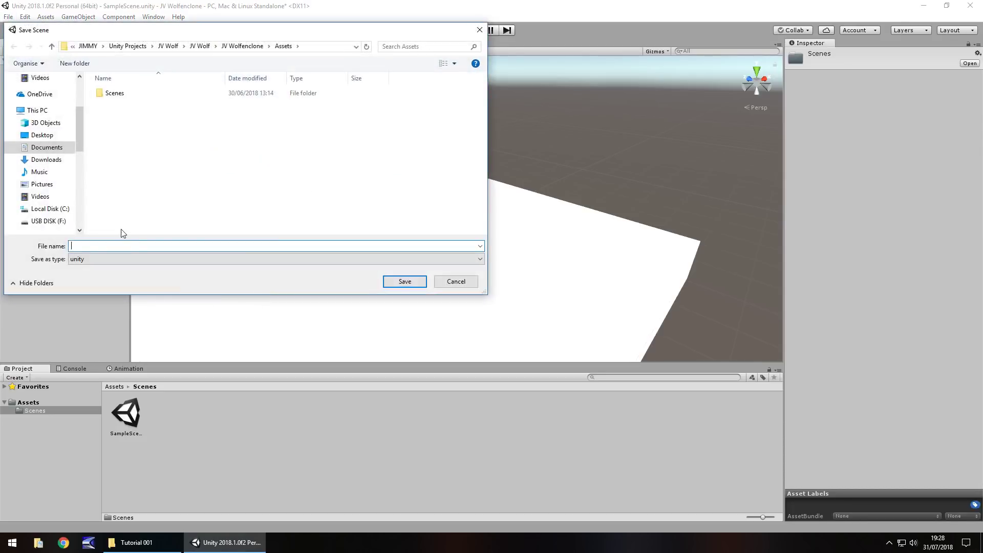
text(Level001)
key(Return)
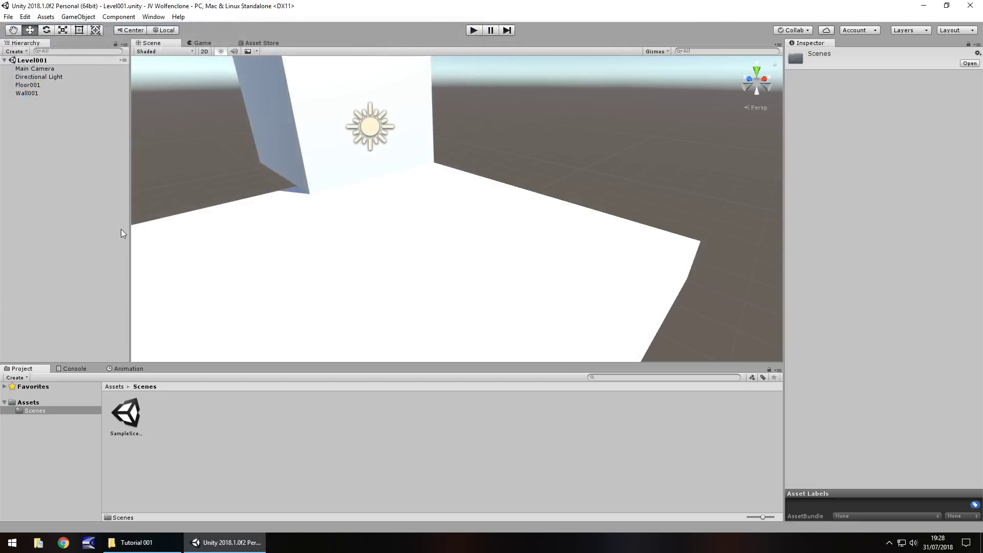
Move the Level001 scene asset from Assets into the Scenes folder and check its contents
click(36, 402)
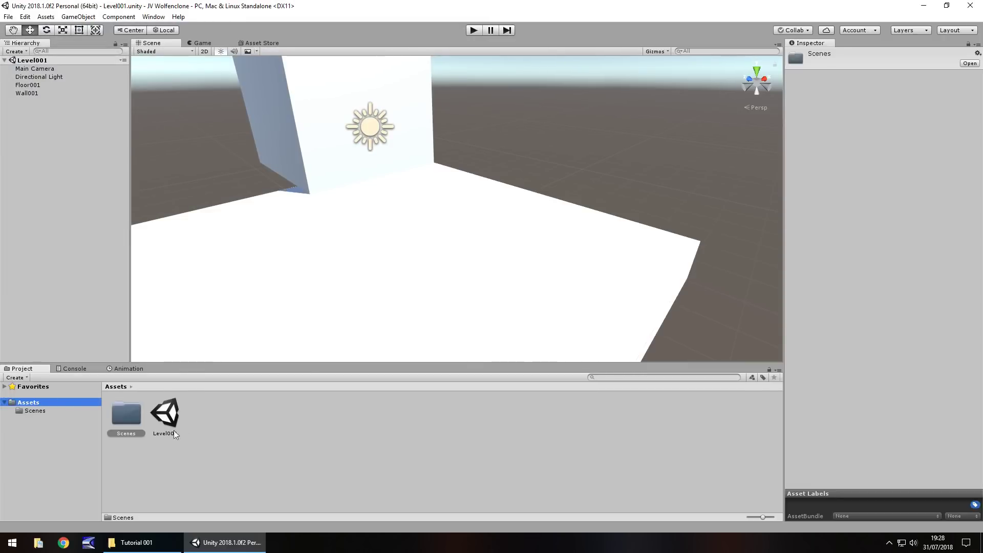
click(202, 432)
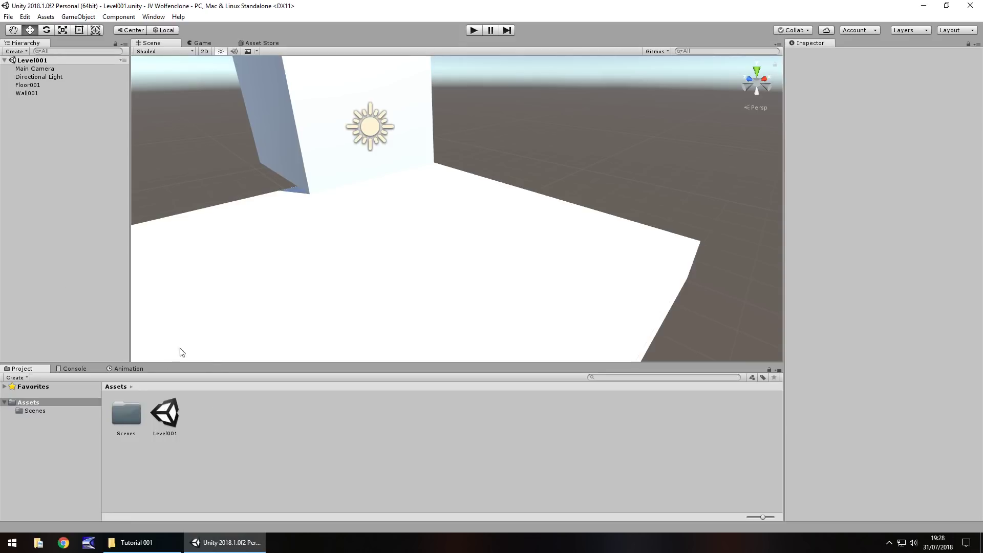
drag(165, 414, 125, 412)
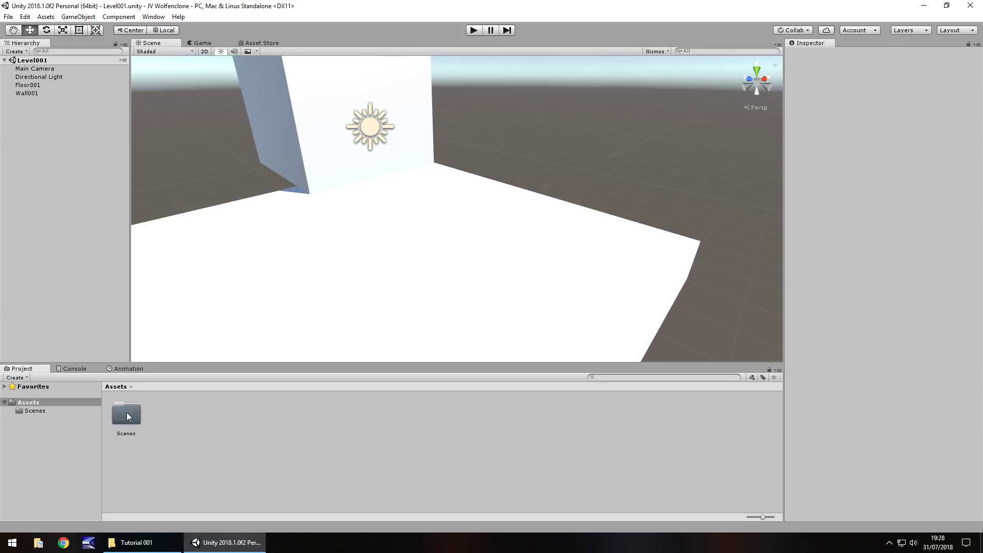
double_click(127, 416)
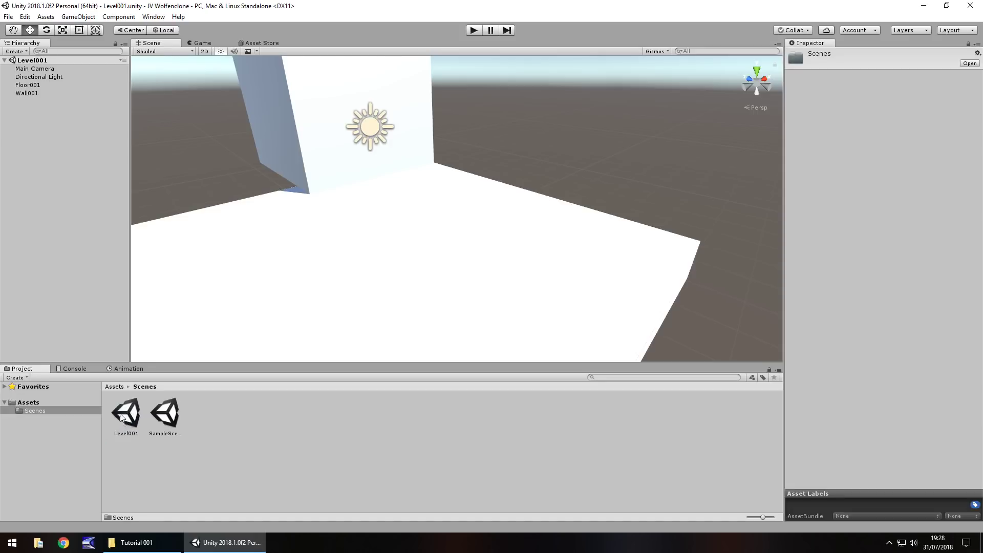